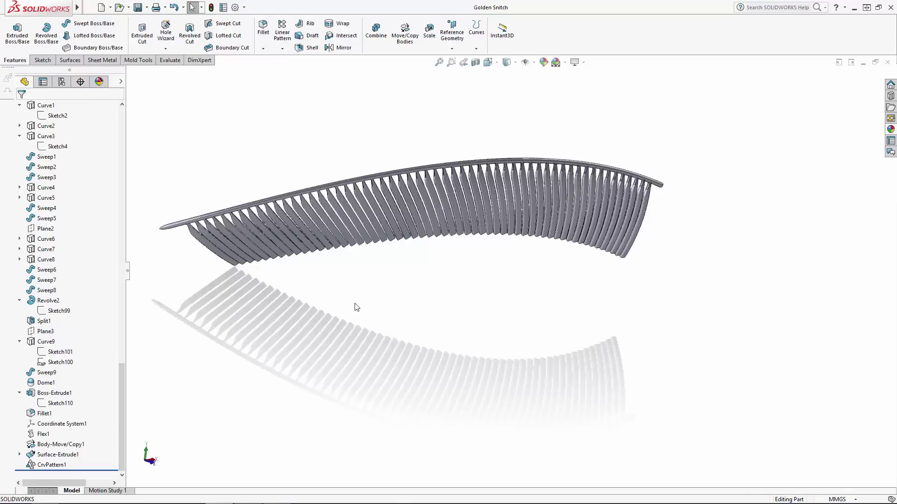
# Open a new sketch on the Front Plane and turn the view normal to it.
pyautogui.moveTo(122, 380); pyautogui.dragTo(122, 138)
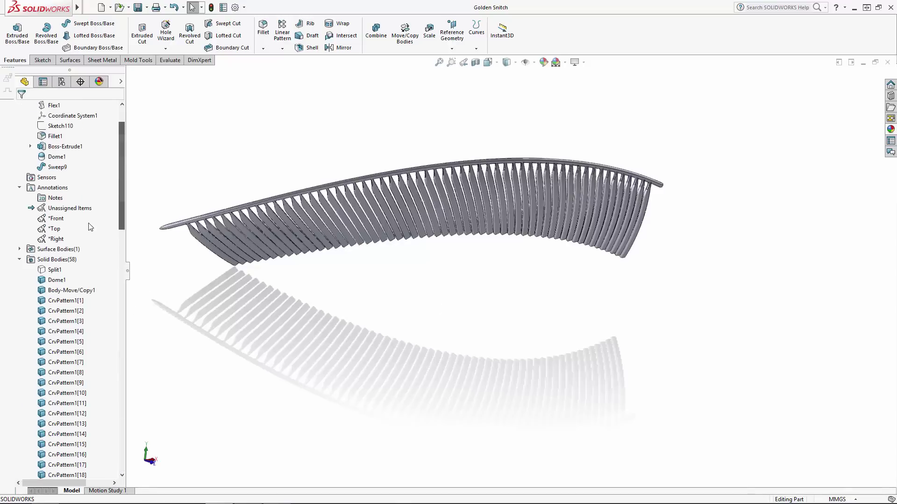
pyautogui.click(21, 260)
pyautogui.moveTo(480, 262); pyautogui.dragTo(181, 338, button='middle')
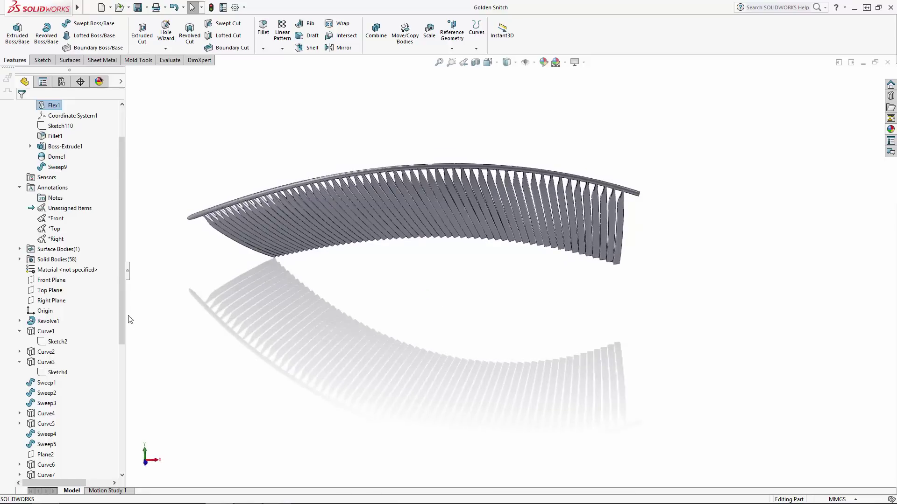
pyautogui.click(52, 280)
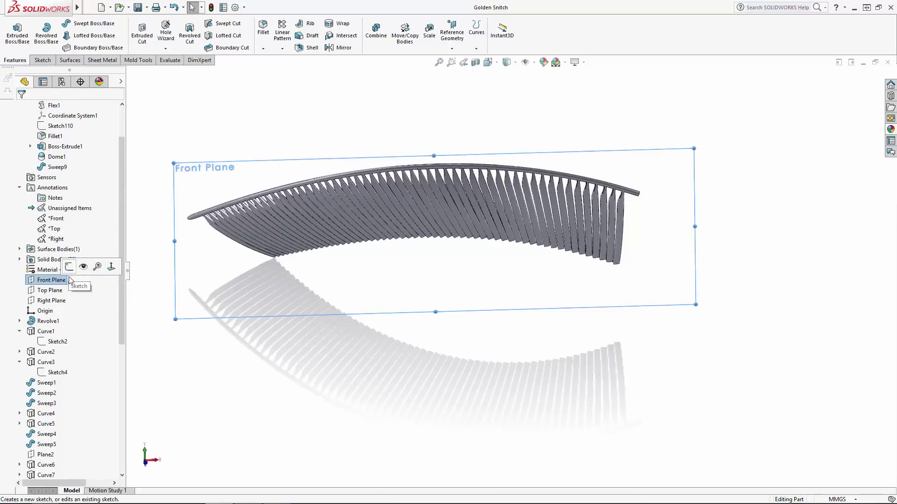
pyautogui.click(69, 266)
pyautogui.click(488, 62)
pyautogui.click(541, 114)
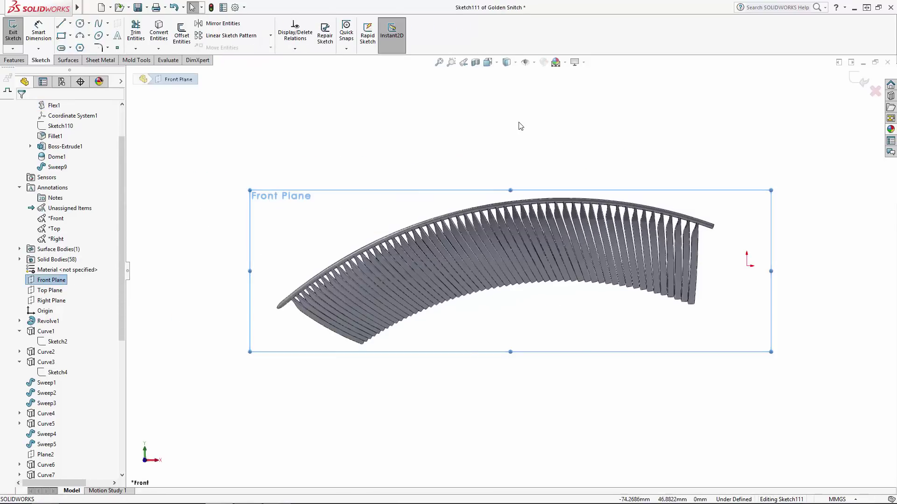
pyautogui.click(521, 126)
# Expand Curve9 and check Sketch100's line for reference.
pyautogui.moveTo(119, 165); pyautogui.dragTo(114, 318)
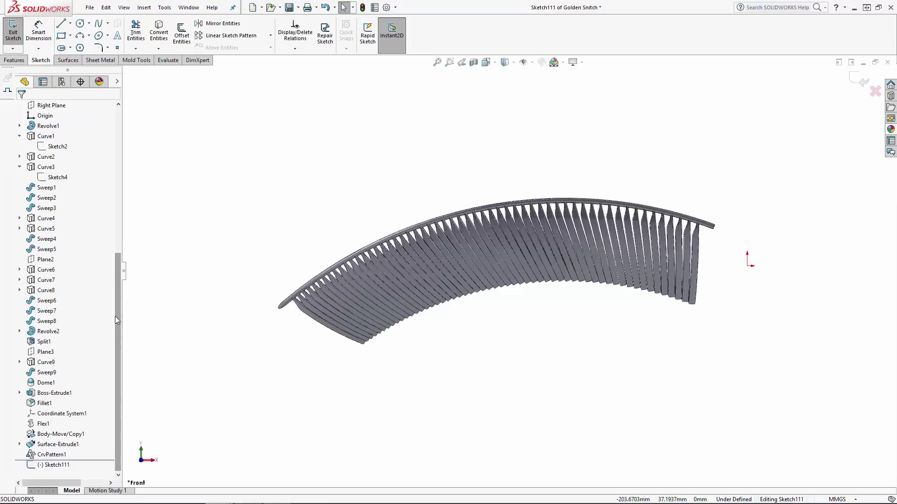
pyautogui.click(19, 362)
pyautogui.click(52, 383)
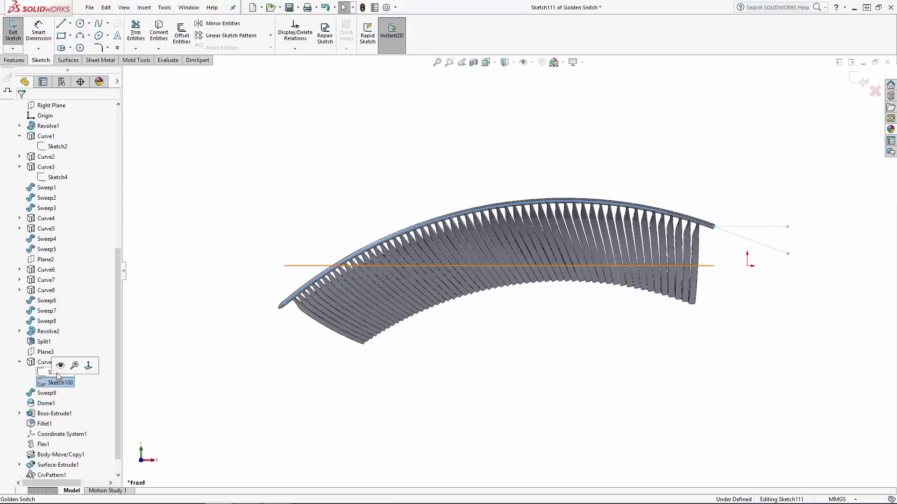
pyautogui.click(308, 195)
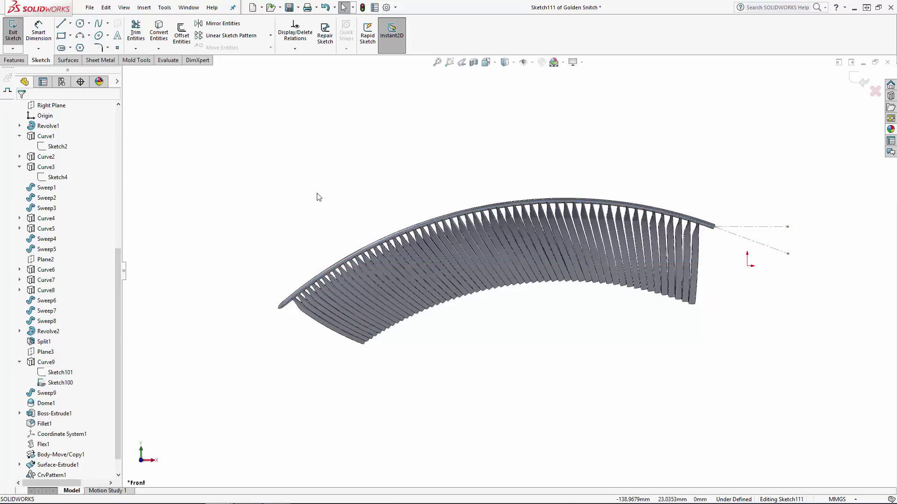
# Draw a three-point arc from the wing spine's tip to a mid-wing blade edge, bulging upward.
pyautogui.click(80, 36)
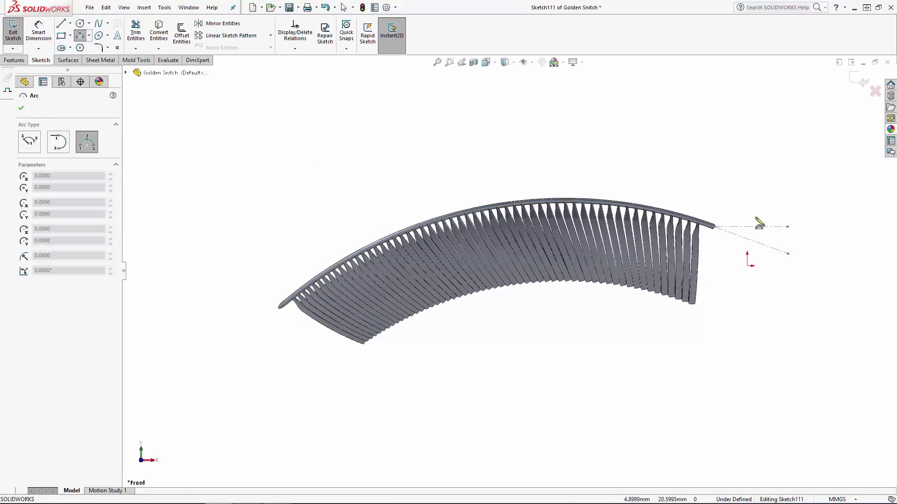
pyautogui.click(715, 227)
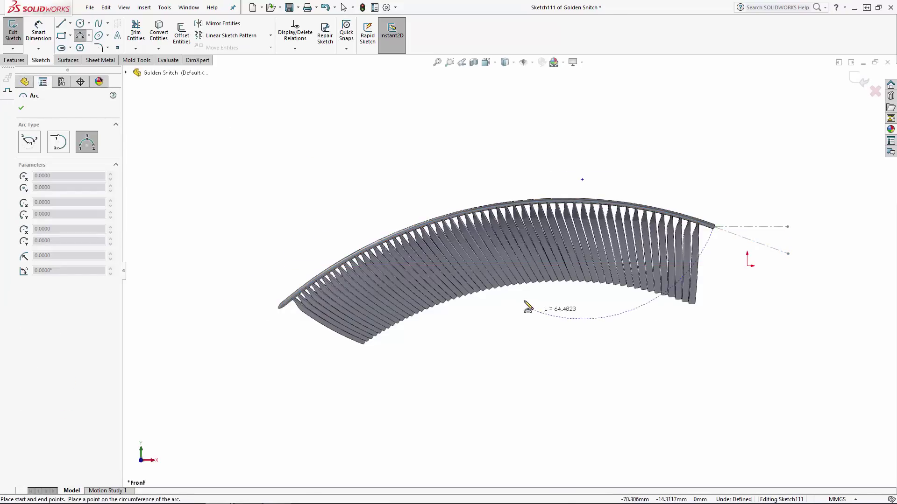
pyautogui.scroll(-6, 523, 299)
pyautogui.scroll(-4, 476, 256)
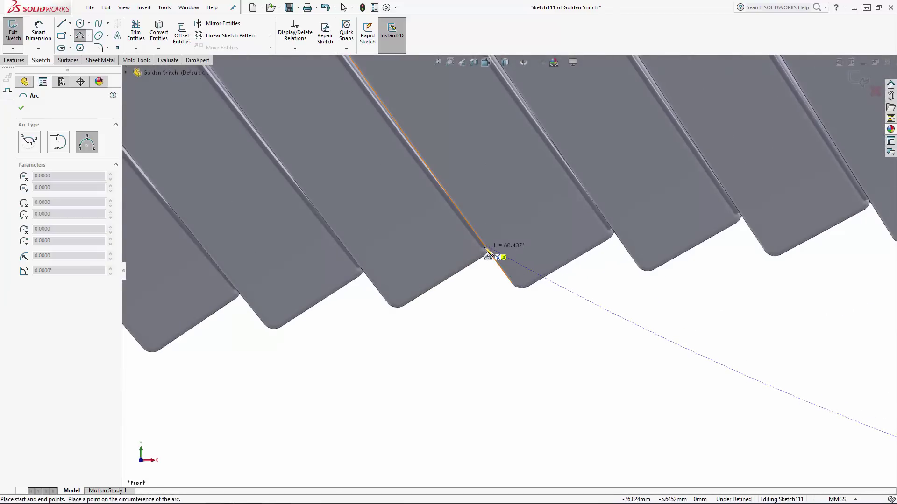
pyautogui.click(488, 253)
pyautogui.scroll(10, 658, 255)
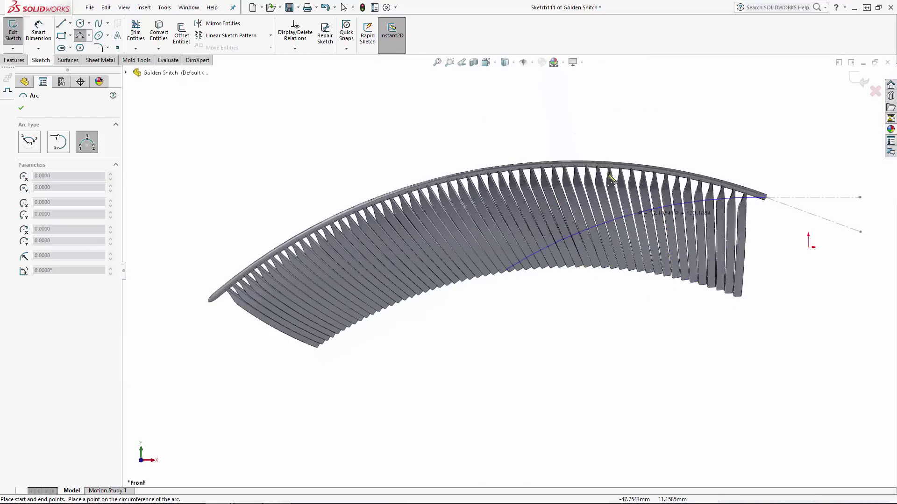
pyautogui.click(603, 156)
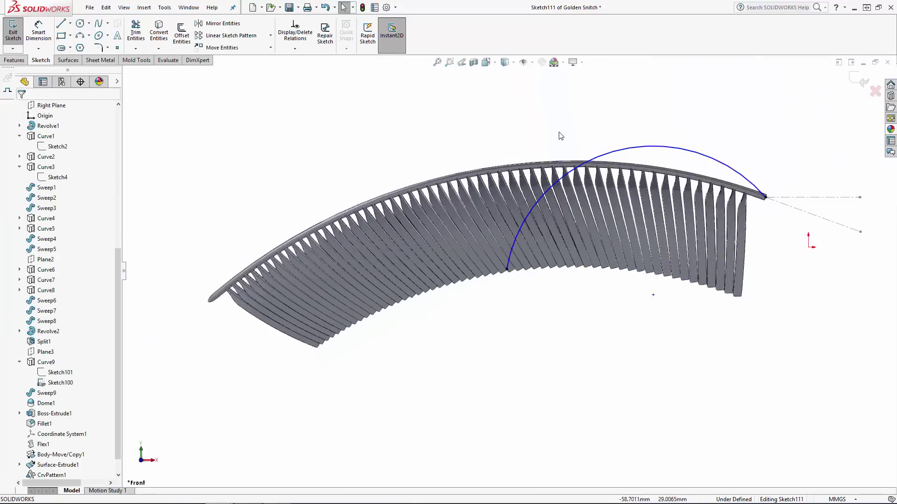
# Draw a second arc from the first arc's end to the wing's left tip, curving below the blades.
pyautogui.press('Return')
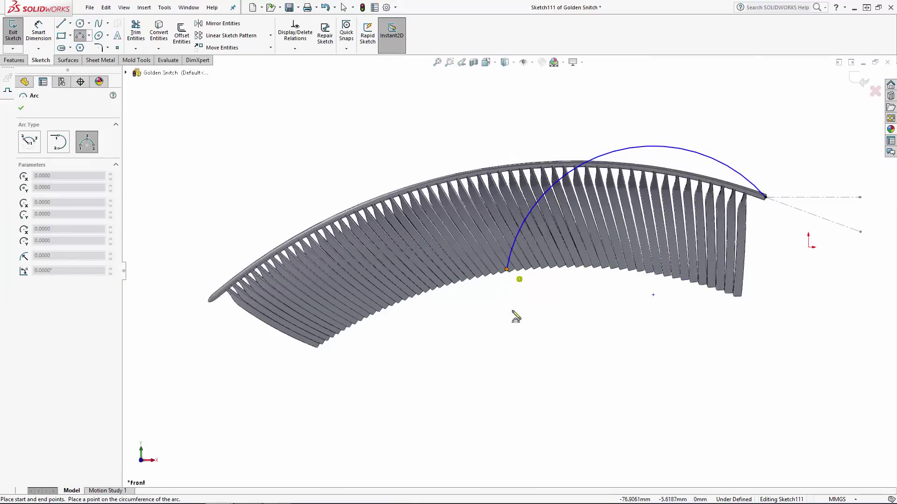
pyautogui.click(515, 317)
pyautogui.scroll(-10, 260, 306)
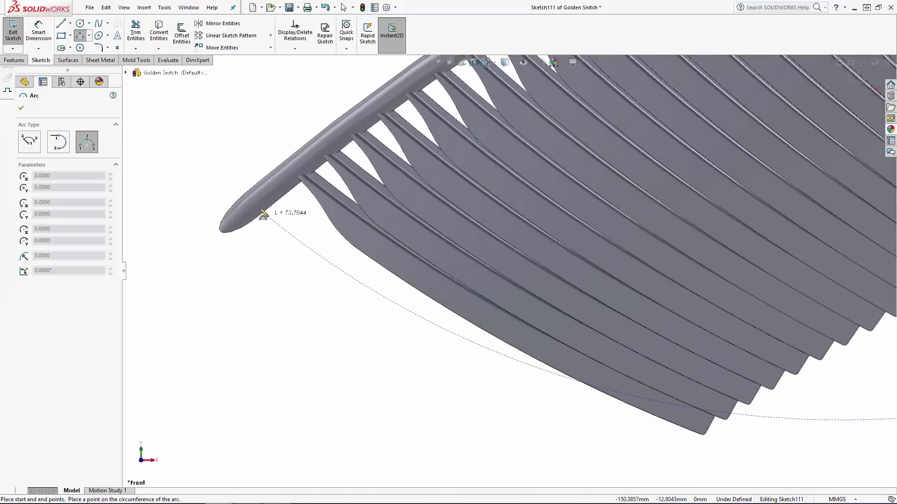
pyautogui.click(262, 210)
pyautogui.scroll(6, 653, 210)
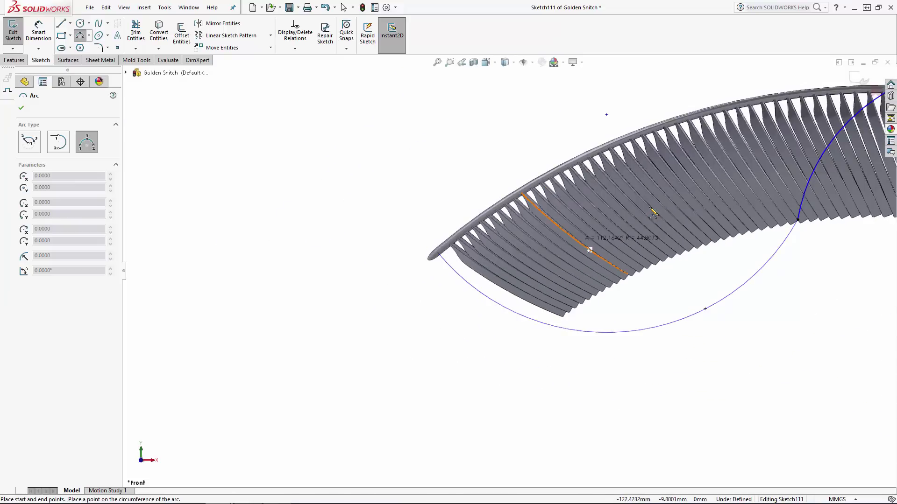
pyautogui.click(652, 297)
pyautogui.press('Escape')
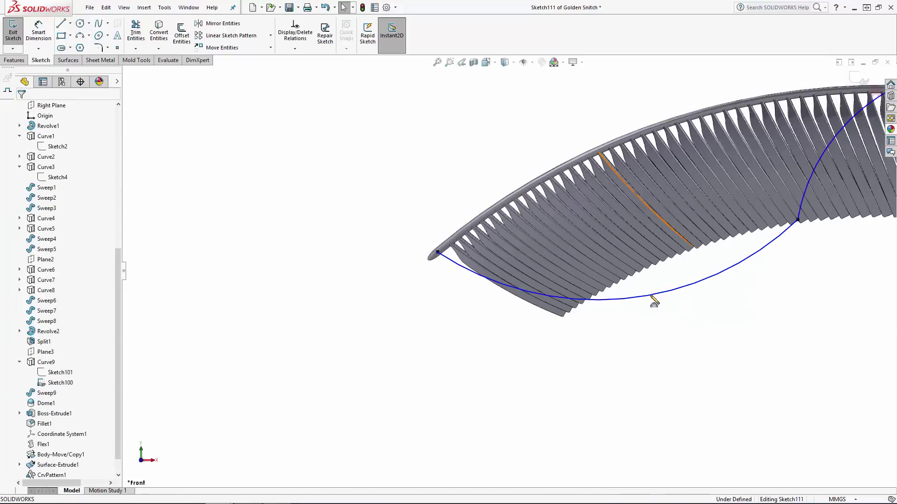
# Drag the arcs so the upper flattens along the spine and the lower follows the blades.
pyautogui.scroll(3, 654, 302)
pyautogui.scroll(-5, 449, 244)
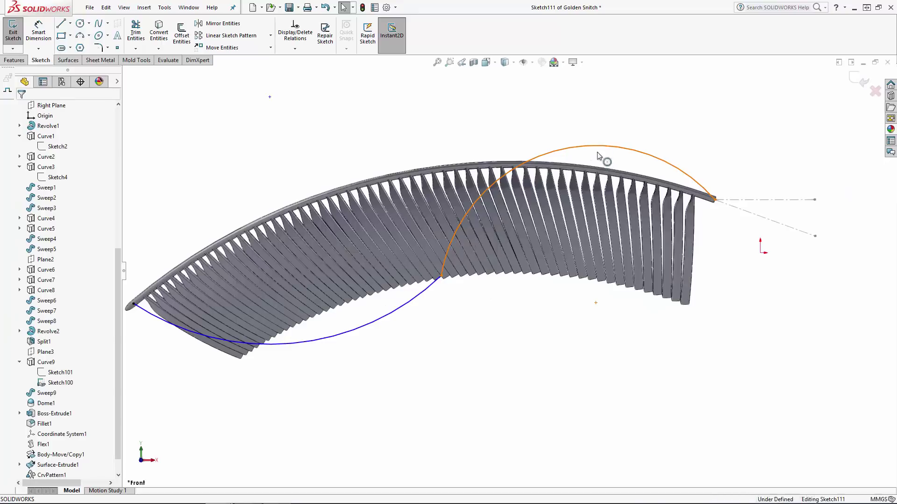
pyautogui.moveTo(598, 156); pyautogui.dragTo(590, 197)
pyautogui.moveTo(352, 333); pyautogui.dragTo(336, 297)
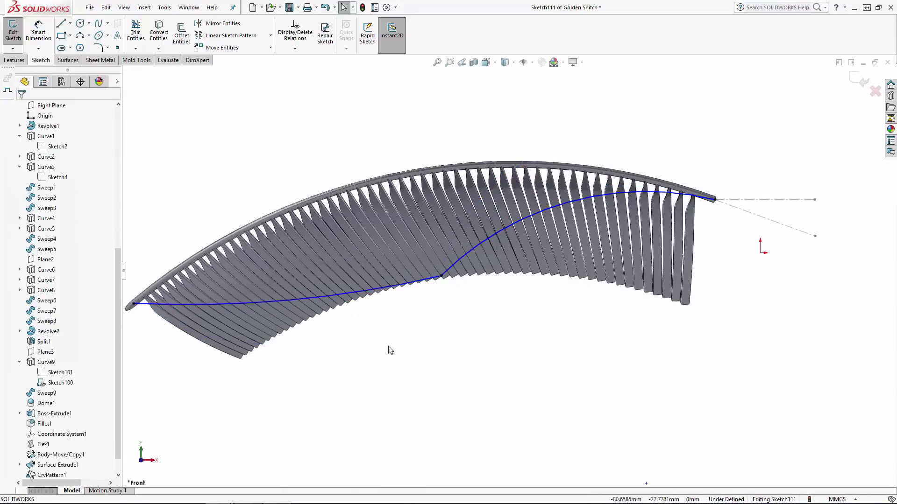
# Dimension the upper arc's radius to 61.5 mm, discarding the over-defining 18.34 height dimension.
pyautogui.moveTo(497, 235); pyautogui.dragTo(449, 116)
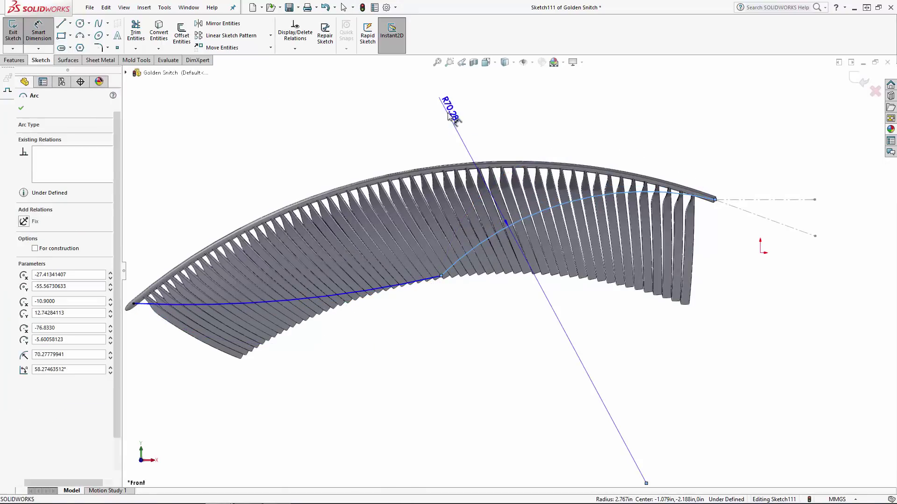
pyautogui.click(448, 117)
pyautogui.write('61')
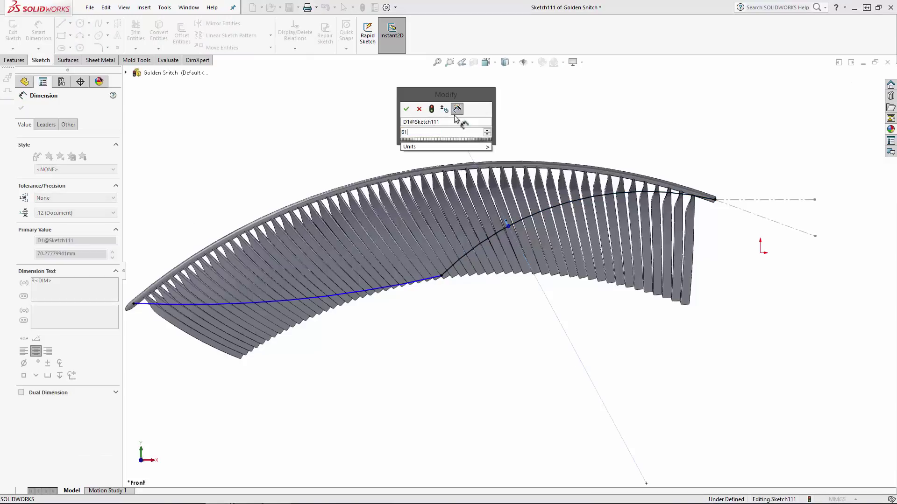
pyautogui.write('.5')
pyautogui.press('Return')
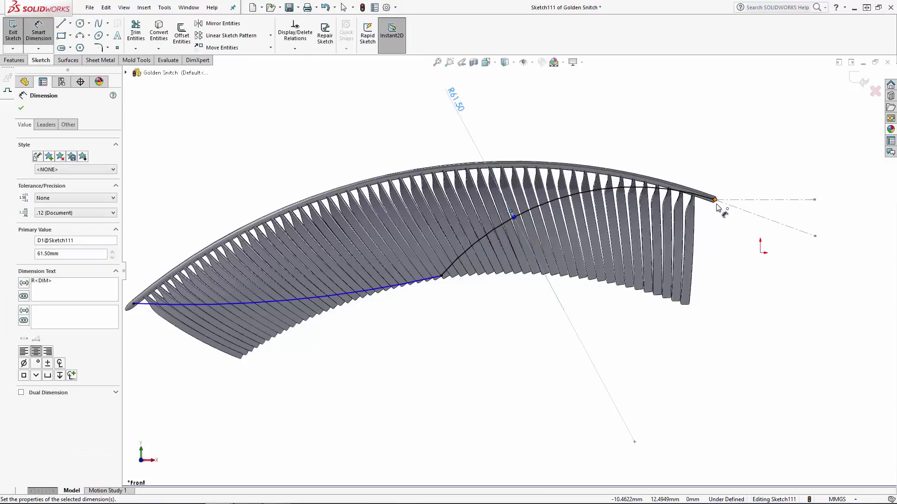
pyautogui.click(715, 201)
pyautogui.click(442, 276)
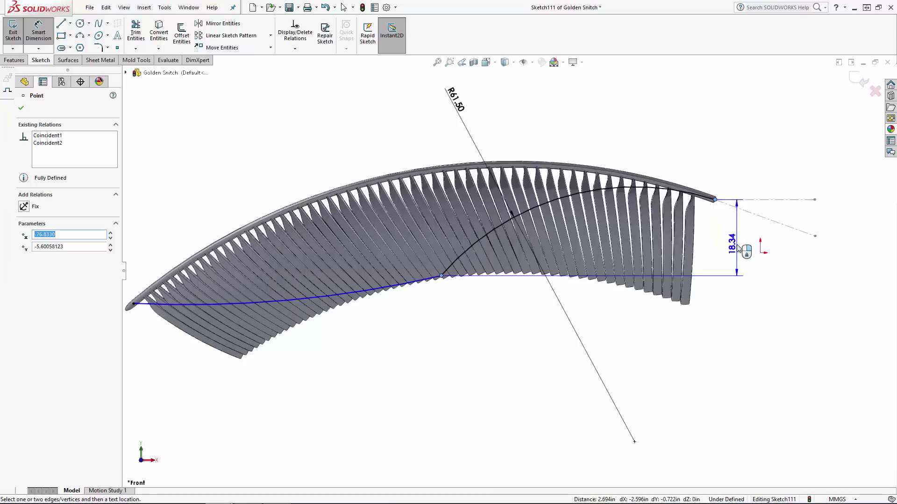
pyautogui.click(738, 249)
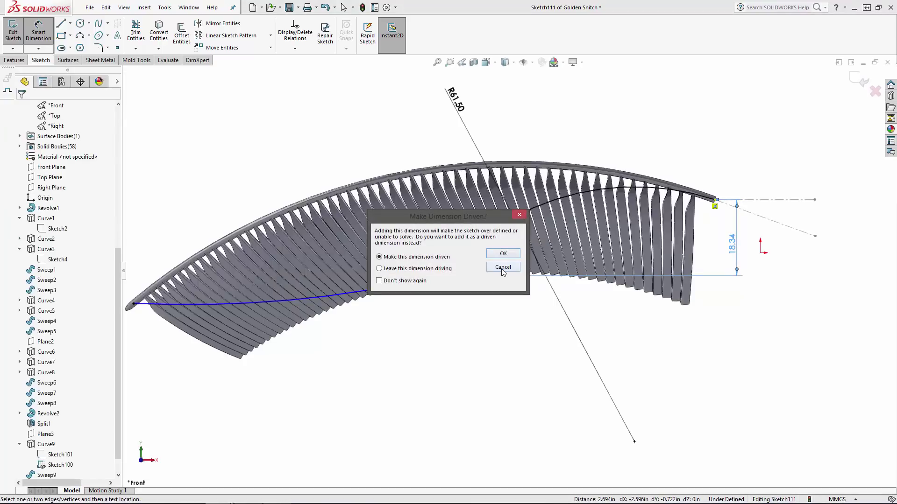
pyautogui.click(503, 268)
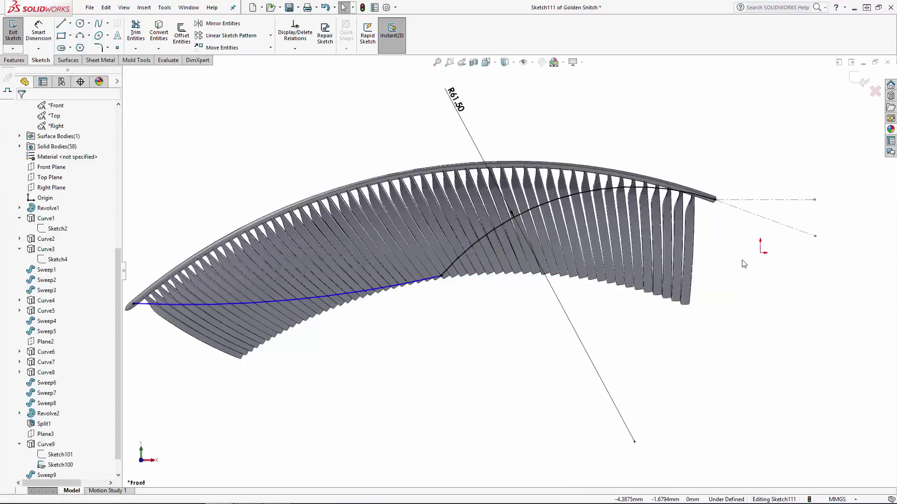
# Dimension the lower arc's radius to 270 mm.
pyautogui.press('d')
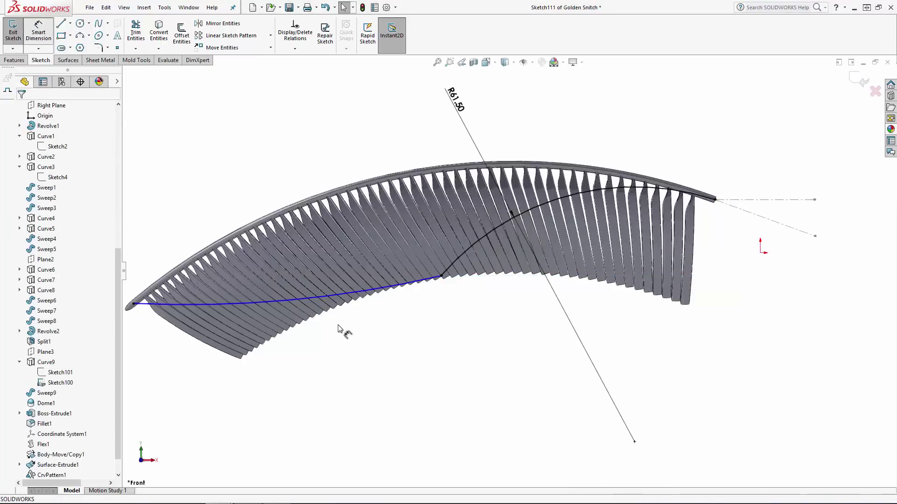
pyautogui.click(315, 297)
pyautogui.click(345, 377)
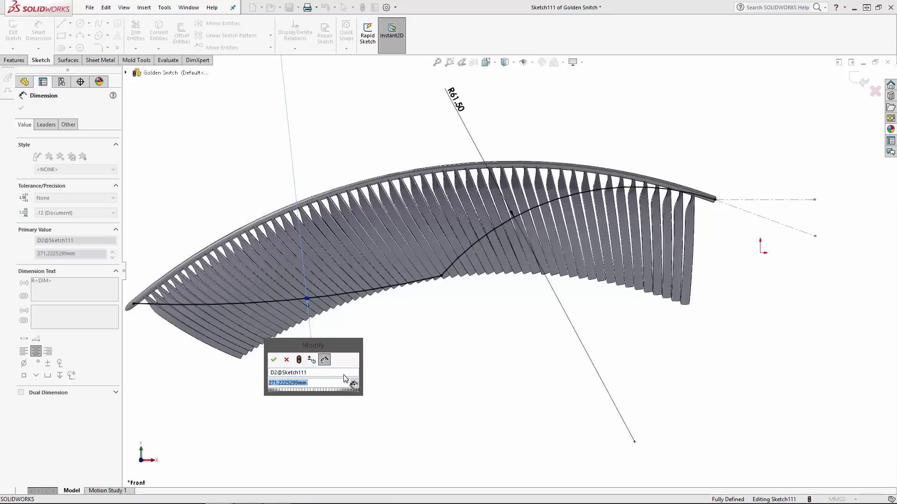
pyautogui.write('270')
pyautogui.press('Return')
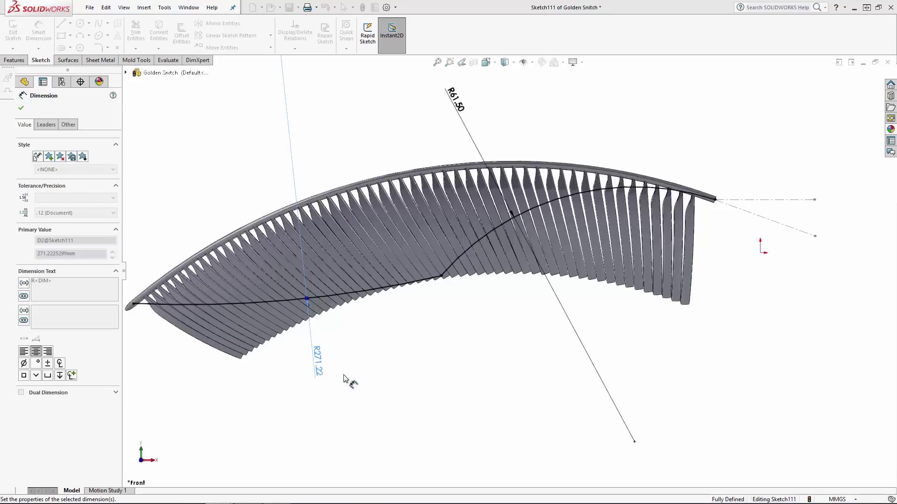
pyautogui.click(540, 380)
pyautogui.scroll(3, 531, 369)
pyautogui.moveTo(530, 362); pyautogui.dragTo(496, 372, button='middle')
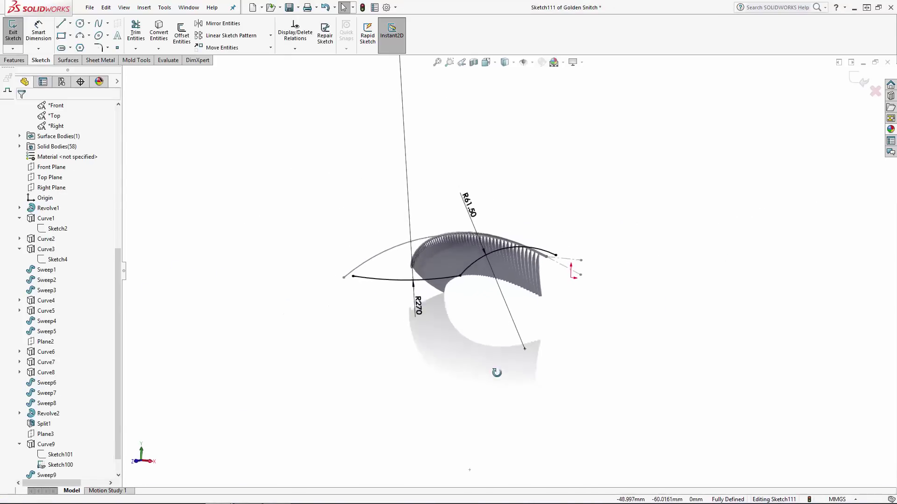
# Exit the sketch and extrude it as a surface, 40 mm in Direction 1 and 100 mm in Direction 2.
pyautogui.click(861, 79)
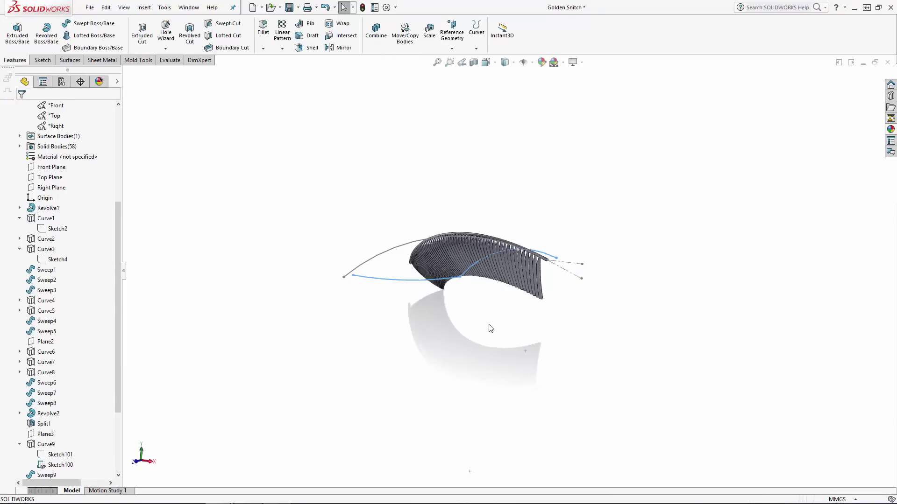
pyautogui.moveTo(488, 326)
pyautogui.mouseDown(button='middle')
pyautogui.moveTo(594, 313)
pyautogui.moveTo(590, 402)
pyautogui.moveTo(591, 331)
pyautogui.mouseUp(button='middle')
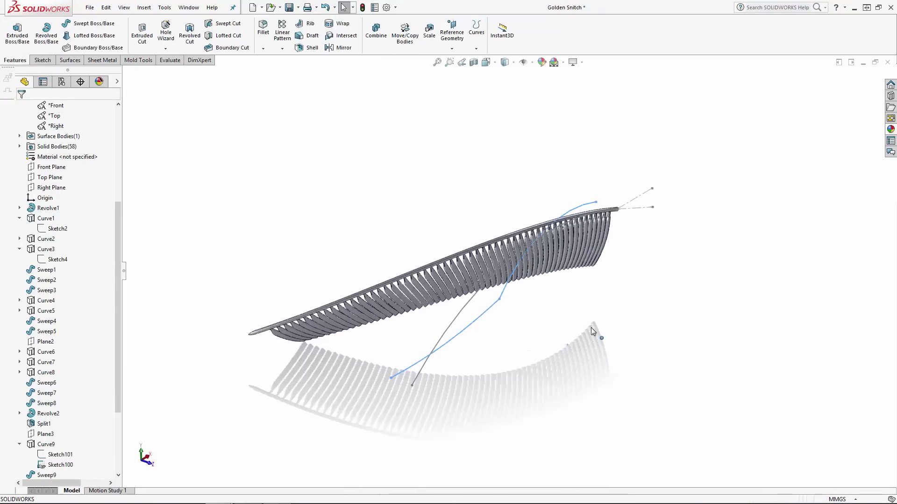
pyautogui.click(70, 60)
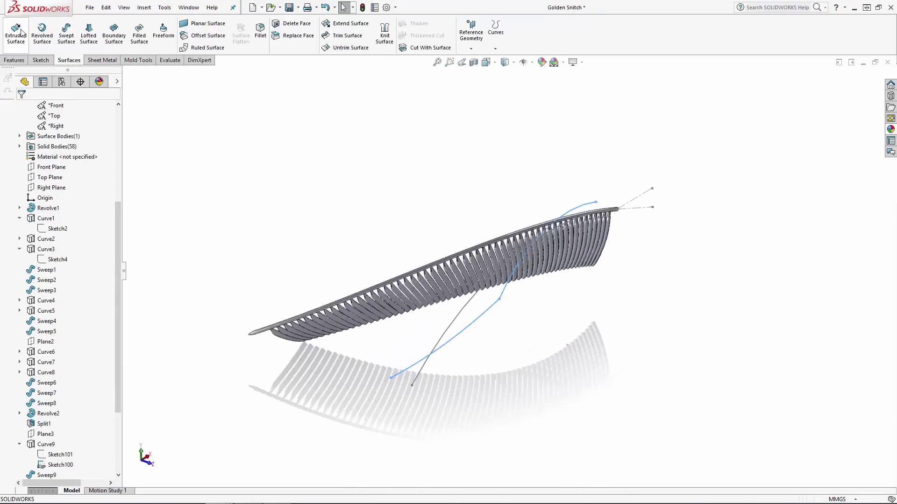
pyautogui.click(16, 32)
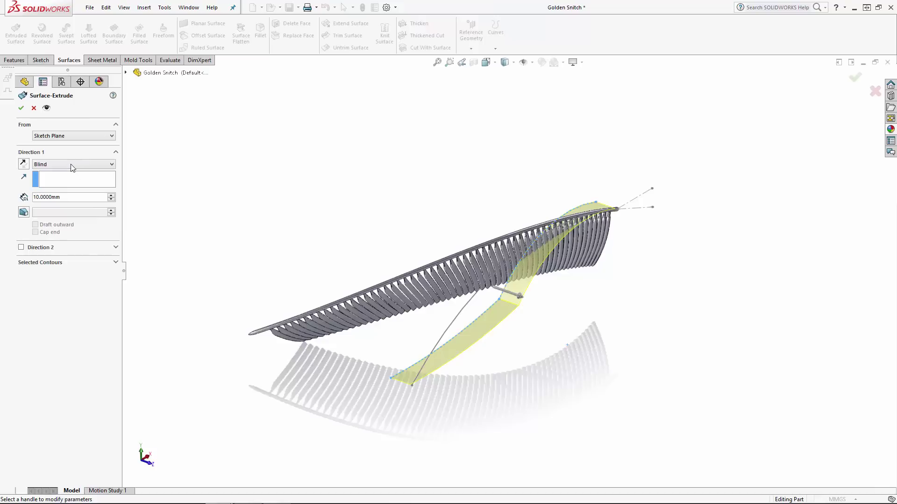
pyautogui.doubleClick(72, 197)
pyautogui.write('40')
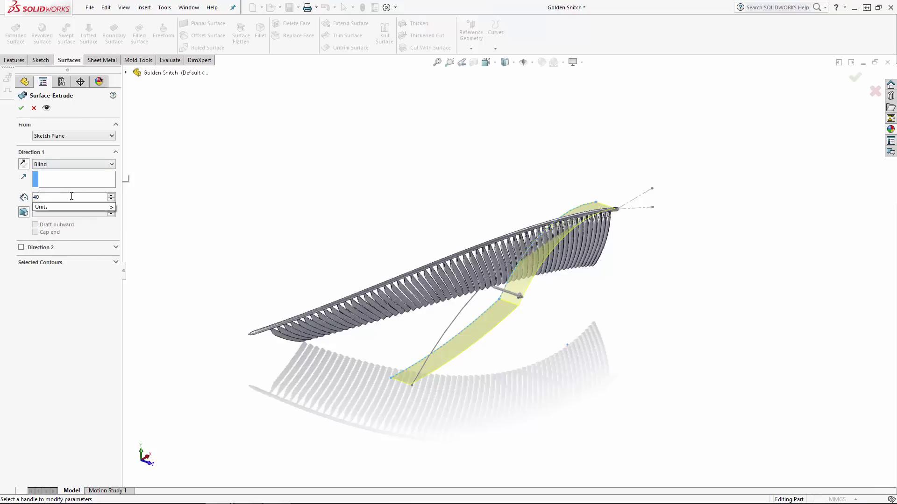
pyautogui.press('Return')
pyautogui.click(21, 247)
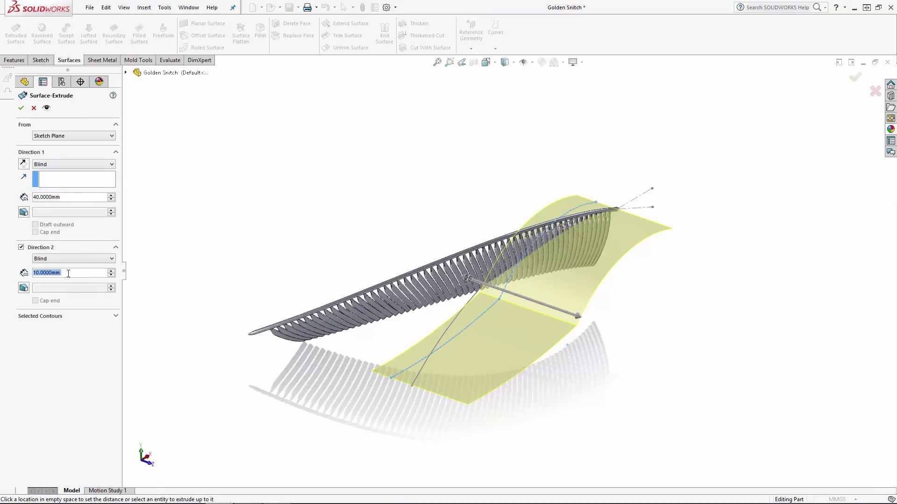
pyautogui.write('100')
pyautogui.press('Return')
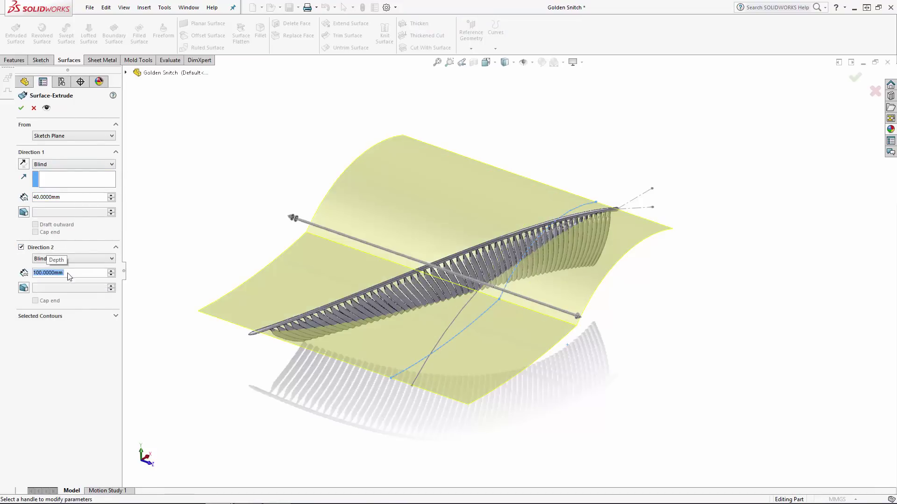
pyautogui.press('Return')
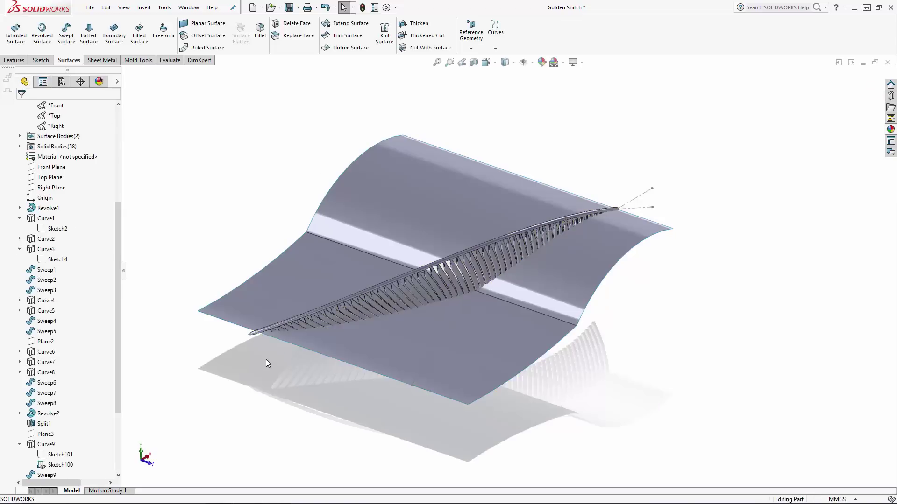
# Hide the Dome1 spine body and turn the view to a near-front angle.
pyautogui.click(256, 332)
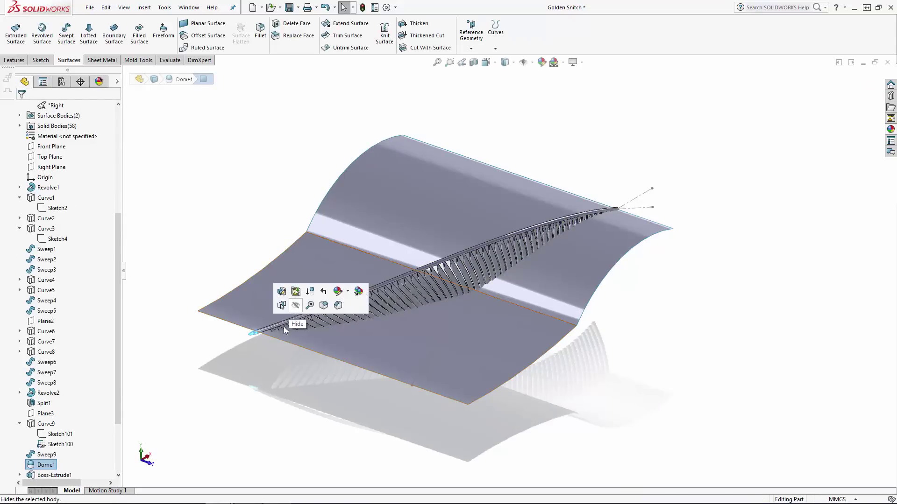
pyautogui.click(283, 307)
pyautogui.moveTo(275, 364); pyautogui.dragTo(230, 331, button='middle')
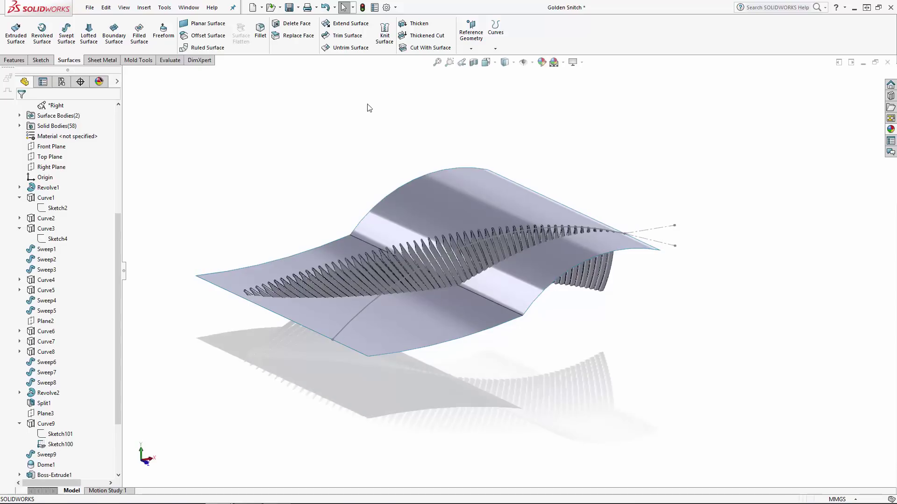
# Cut the feather fins using Surface-Extrude2 as the cutting surface.
pyautogui.click(413, 49)
pyautogui.click(445, 196)
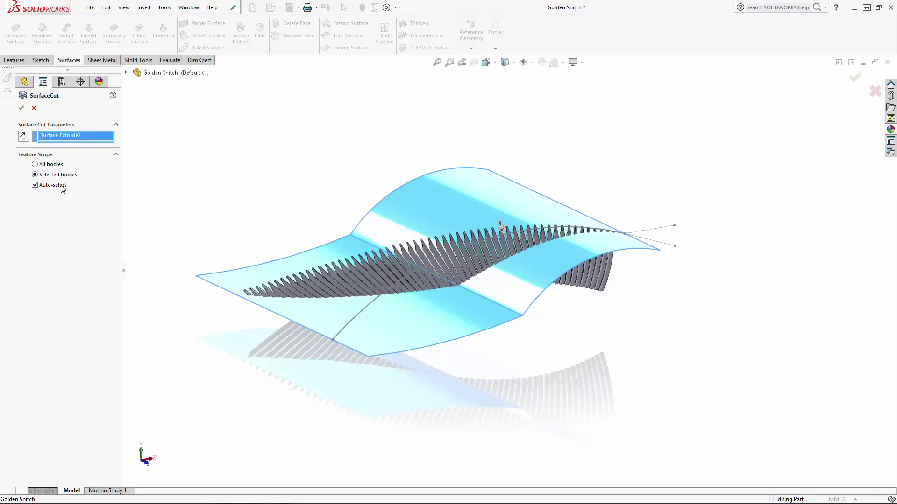
pyautogui.click(21, 109)
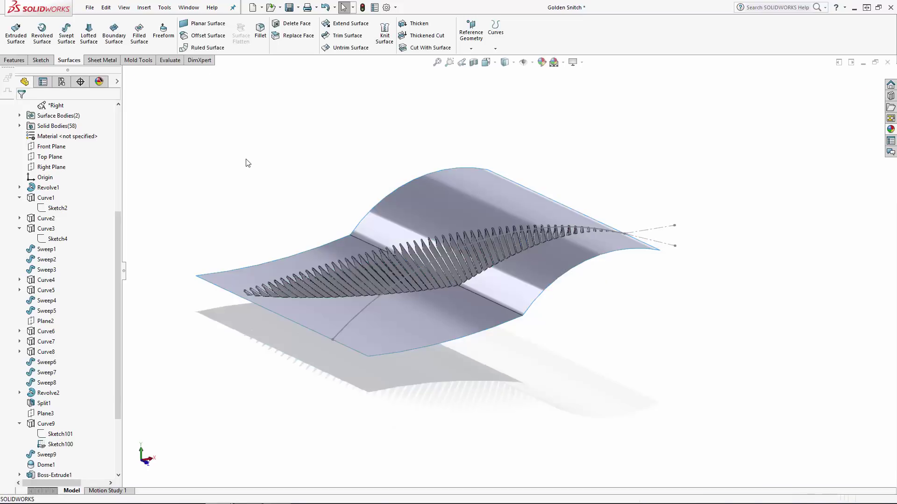
pyautogui.click(445, 194)
# Hide the cutting surface and the Sketch100 curve.
pyautogui.click(466, 109)
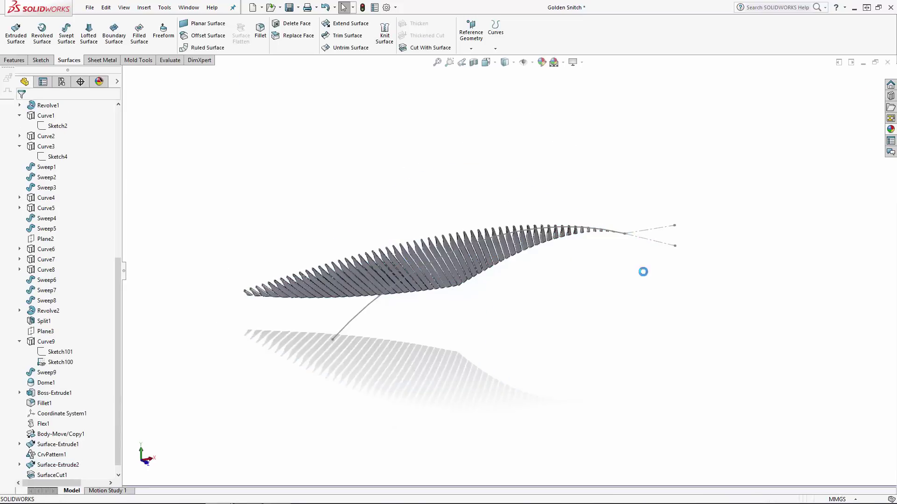
pyautogui.click(673, 230)
pyautogui.click(660, 230)
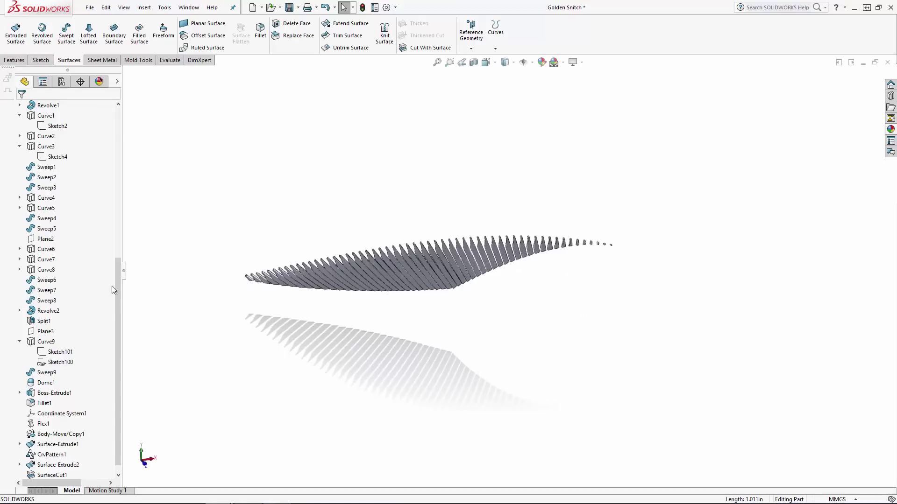
# Show the Dome1 spine body again and collapse the feature tree.
pyautogui.moveTo(117, 286); pyautogui.dragTo(117, 134)
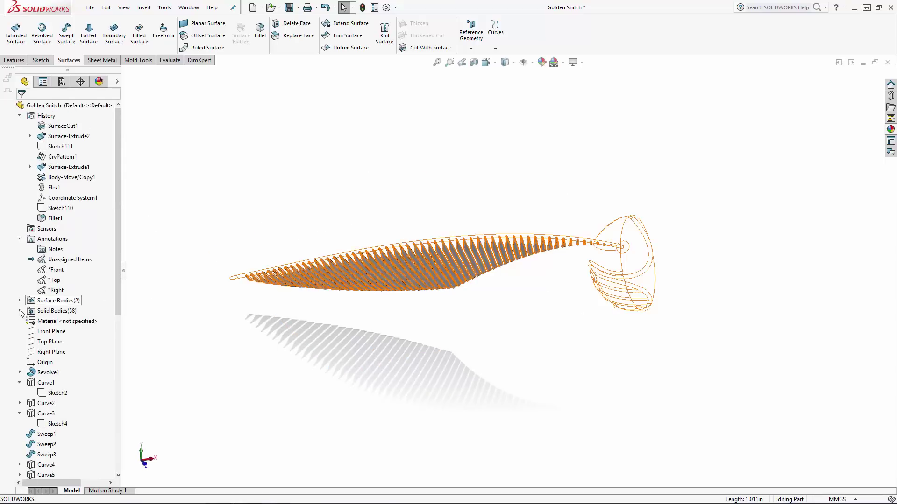
pyautogui.click(20, 311)
pyautogui.click(65, 126)
pyautogui.click(67, 101)
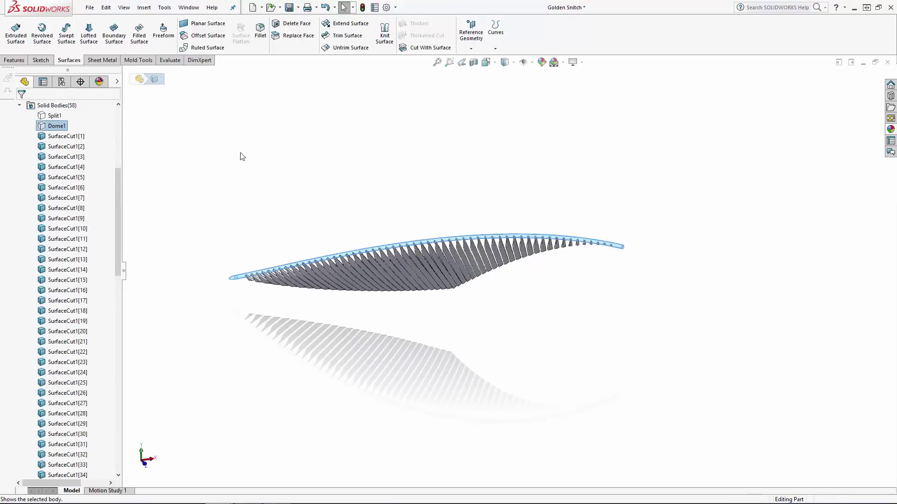
pyautogui.click(250, 162)
pyautogui.click(125, 271)
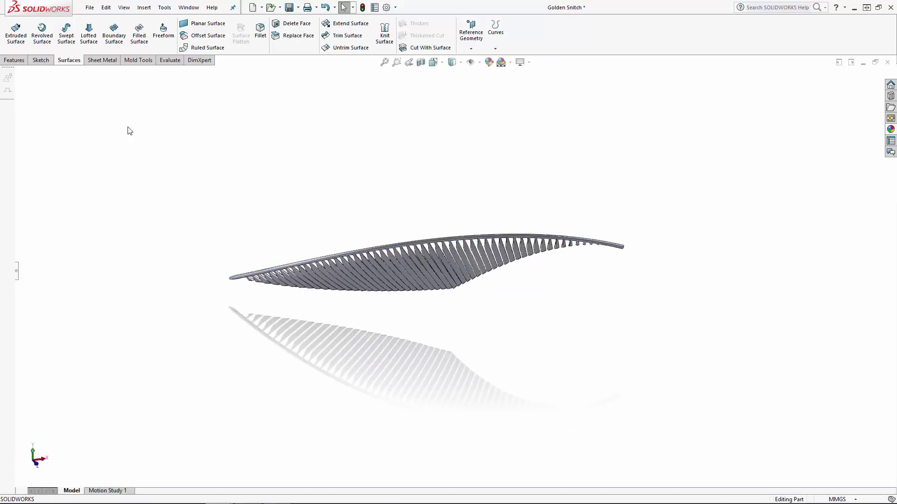
pyautogui.click(144, 7)
pyautogui.moveTo(155, 47)
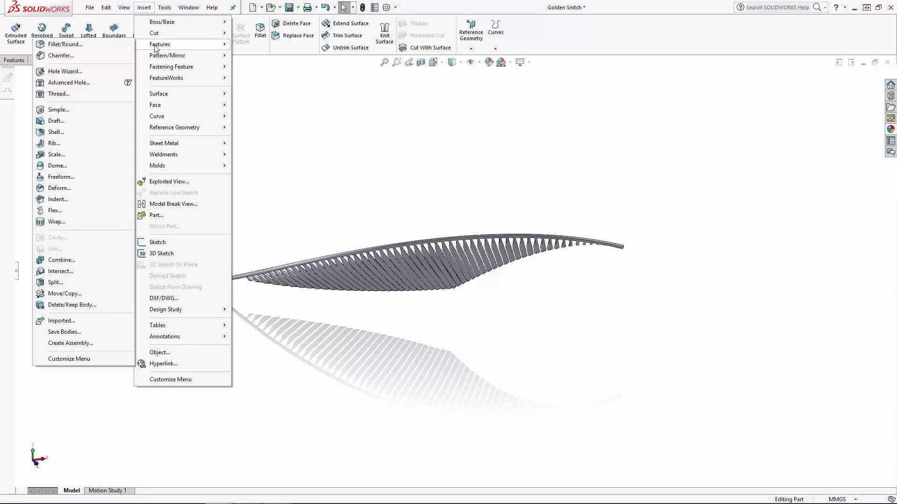
pyautogui.click(255, 242)
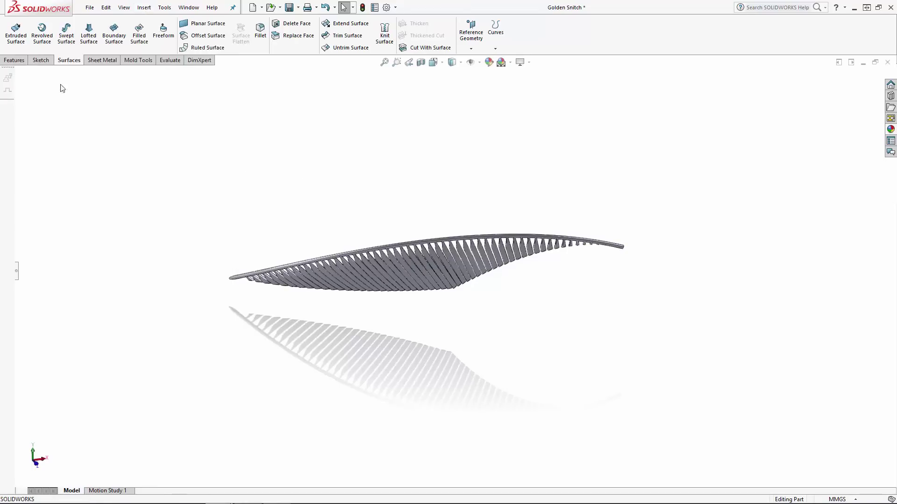
# Combine the Dome1 spine and all trimmed fin bodies with the Add operation.
pyautogui.click(14, 60)
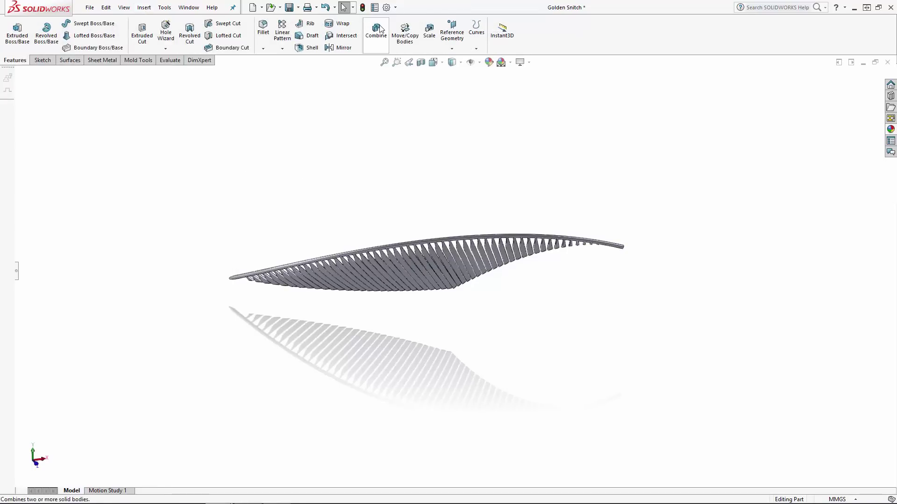
pyautogui.click(376, 29)
pyautogui.click(17, 271)
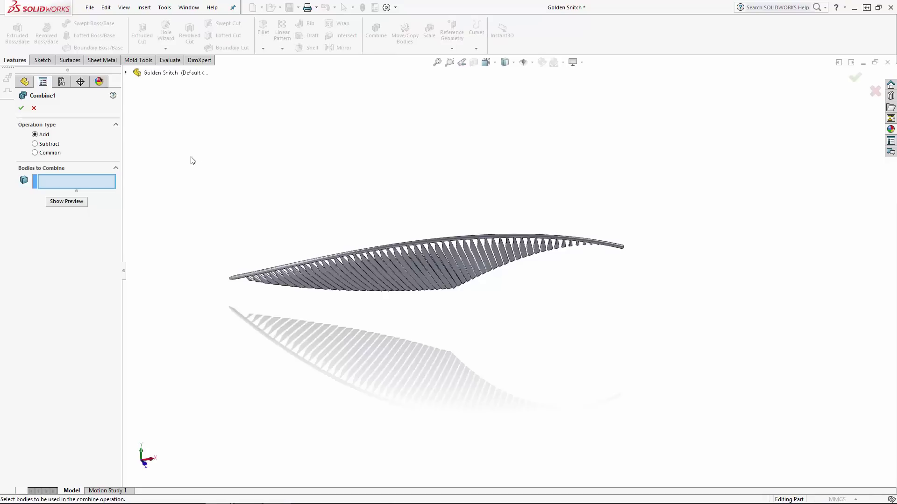
pyautogui.moveTo(191, 159); pyautogui.dragTo(695, 378)
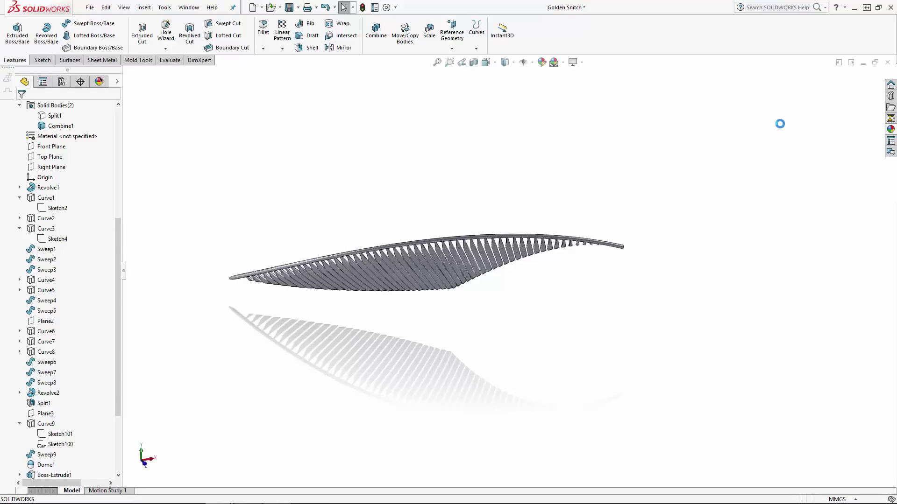
# Display the Sketch100 curve and show the Split1 ball body beside the combined wing.
pyautogui.moveTo(471, 336)
pyautogui.mouseDown(button='middle')
pyautogui.moveTo(448, 322)
pyautogui.moveTo(456, 308)
pyautogui.moveTo(365, 307)
pyautogui.moveTo(455, 319)
pyautogui.mouseUp(button='middle')
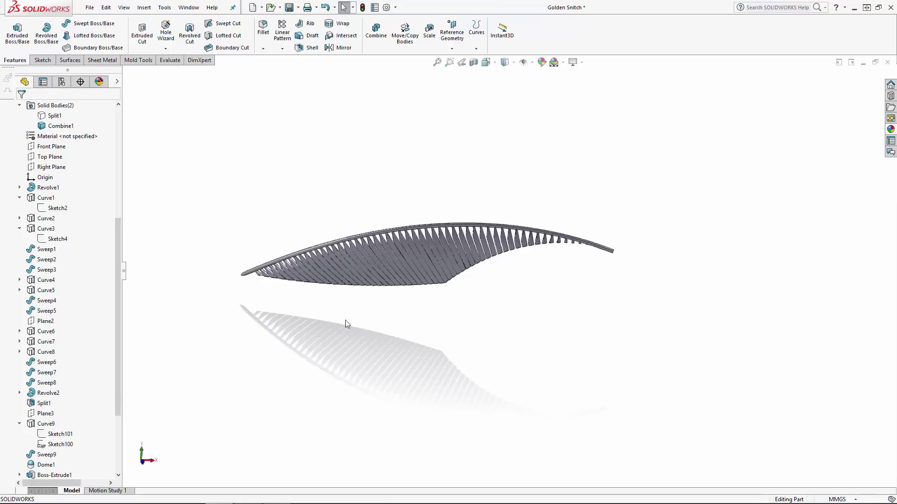
pyautogui.moveTo(119, 295); pyautogui.dragTo(118, 406)
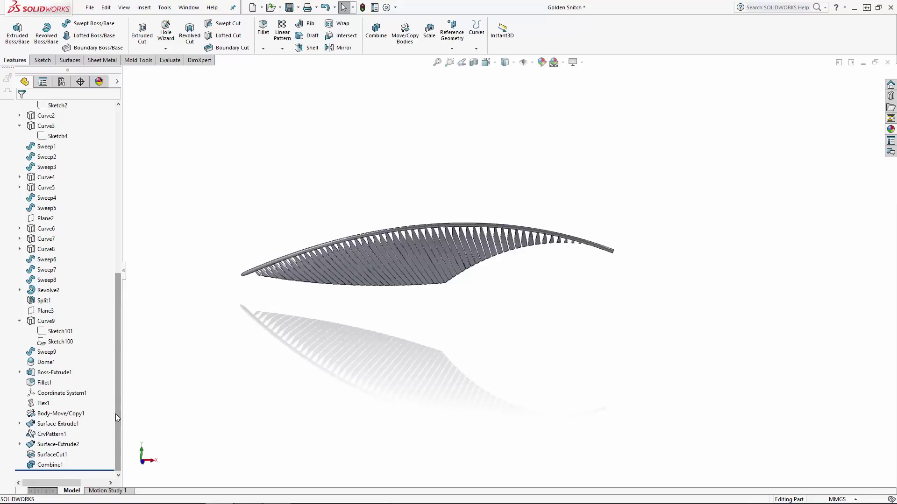
pyautogui.click(60, 342)
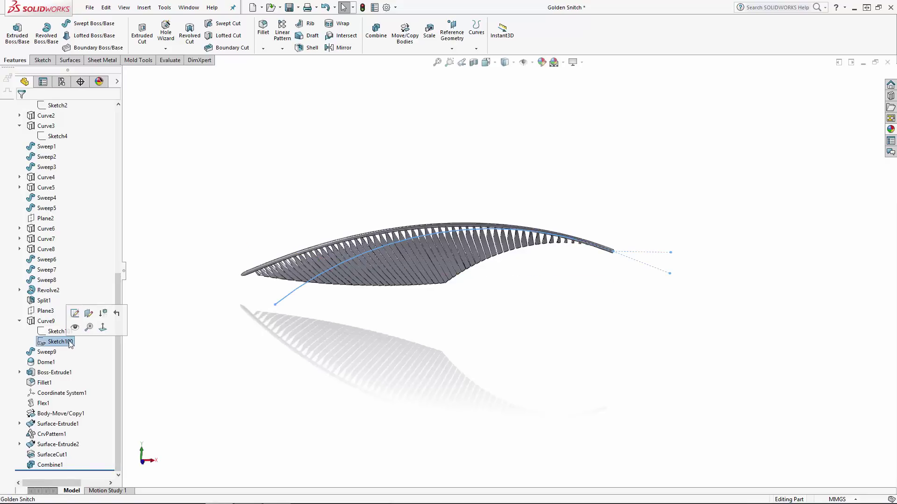
pyautogui.click(391, 361)
pyautogui.scroll(10, 76, 263)
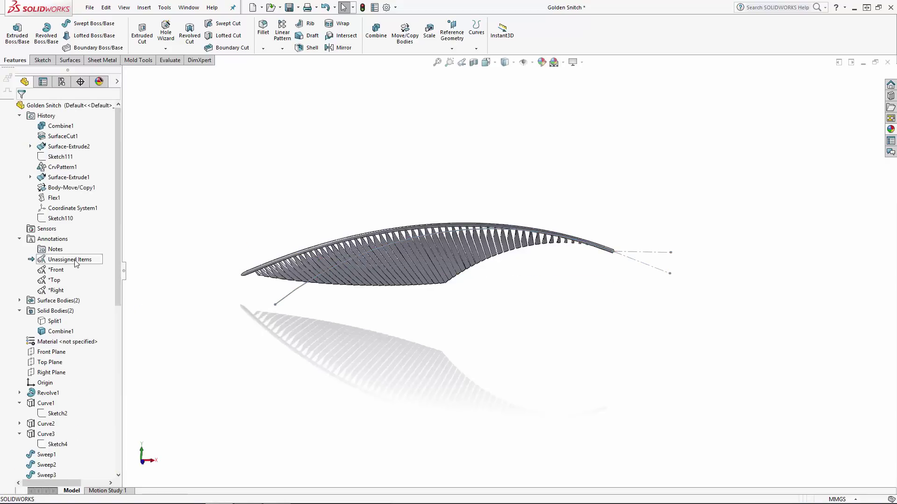
pyautogui.click(54, 321)
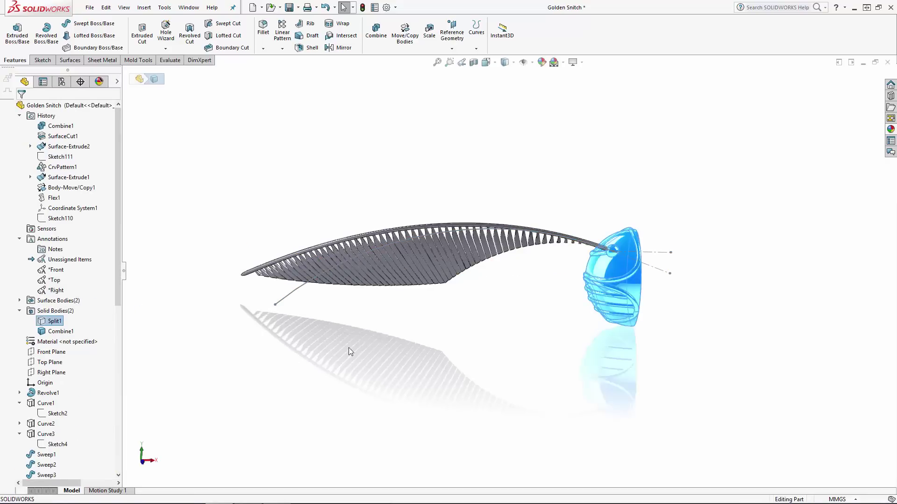
pyautogui.click(537, 341)
pyautogui.moveTo(537, 341); pyautogui.dragTo(568, 299, button='middle')
# Rotate the Combine1 wing by -50° about Point1@Sketch100 at the ball's centre.
pyautogui.click(405, 33)
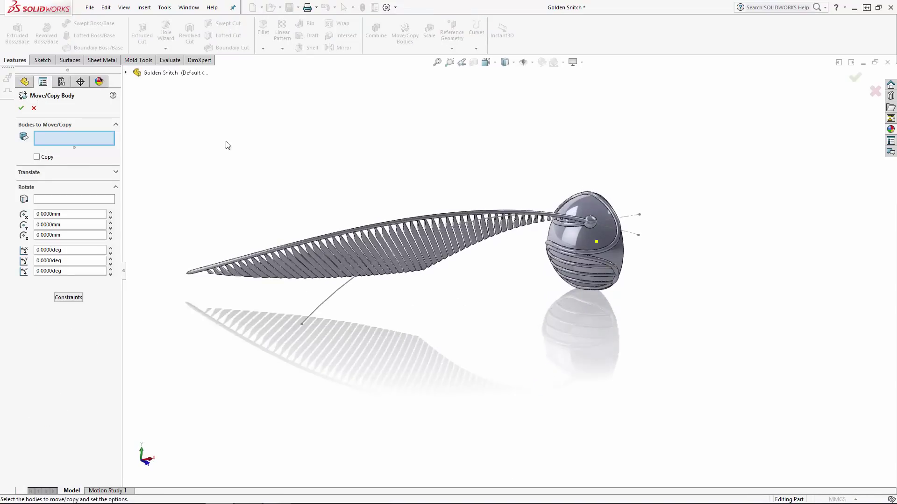
pyautogui.click(350, 239)
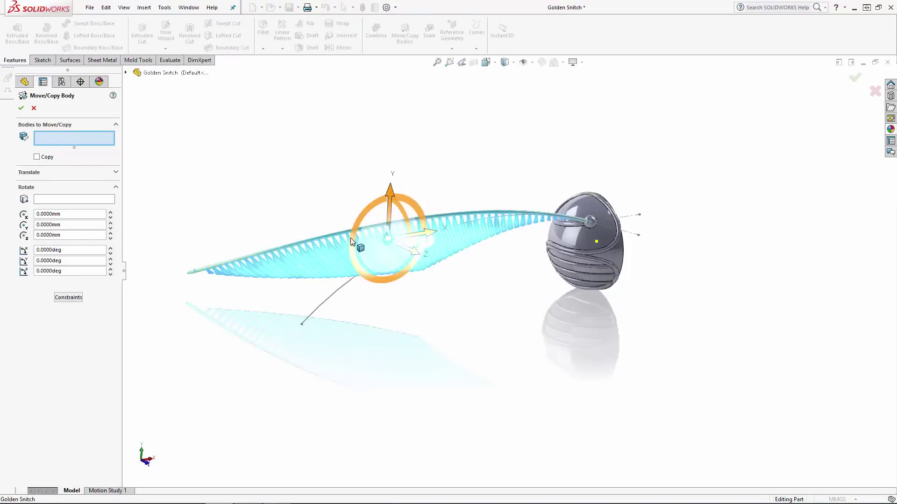
pyautogui.click(68, 201)
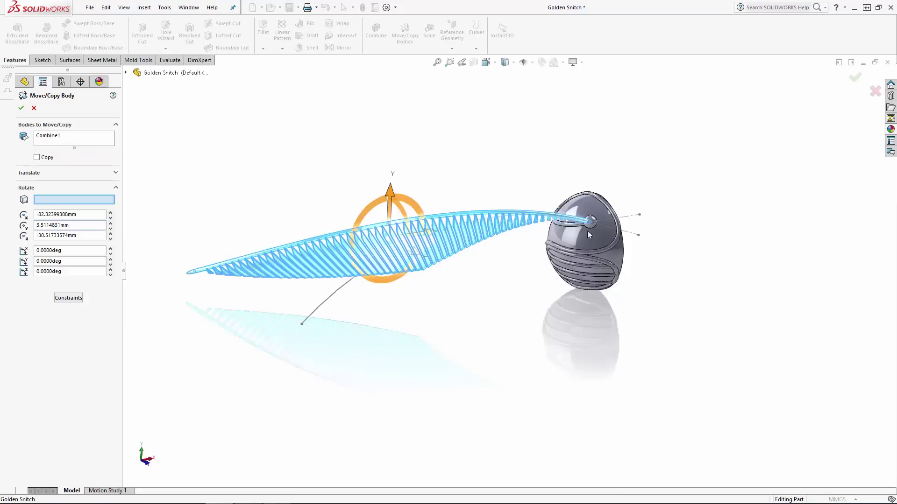
pyautogui.scroll(-5, 587, 231)
pyautogui.click(542, 207)
pyautogui.scroll(5, 555, 252)
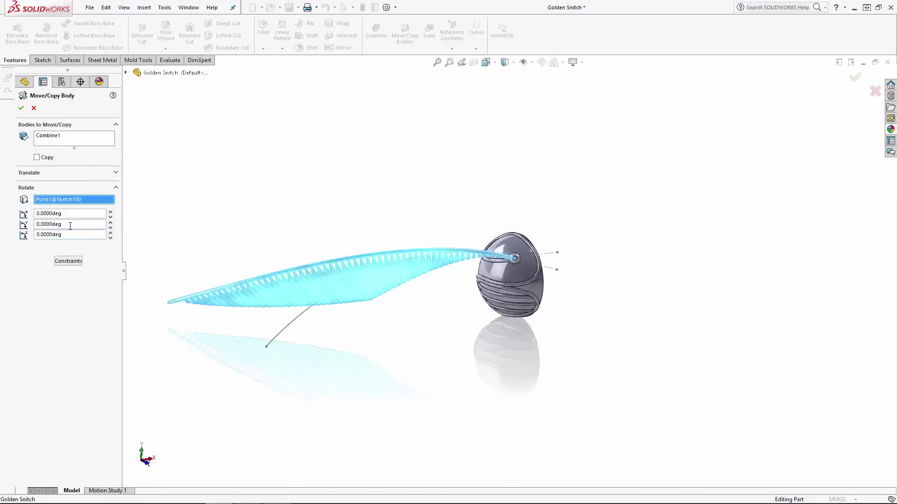
pyautogui.scroll(5, 70, 225)
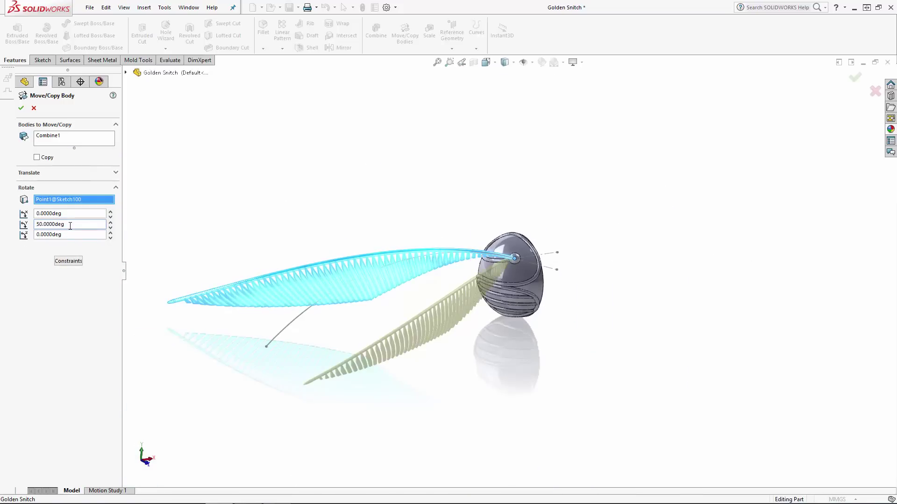
pyautogui.write('-')
pyautogui.moveTo(432, 182); pyautogui.dragTo(234, 175, button='middle')
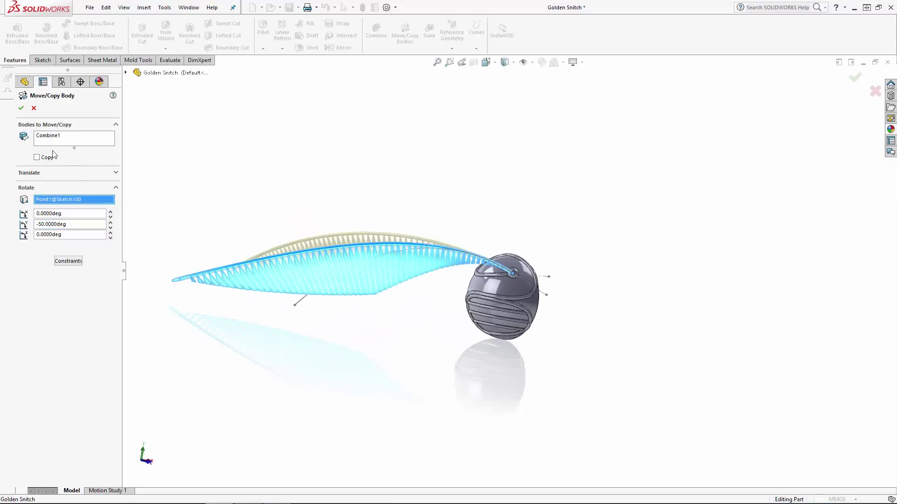
pyautogui.click(21, 107)
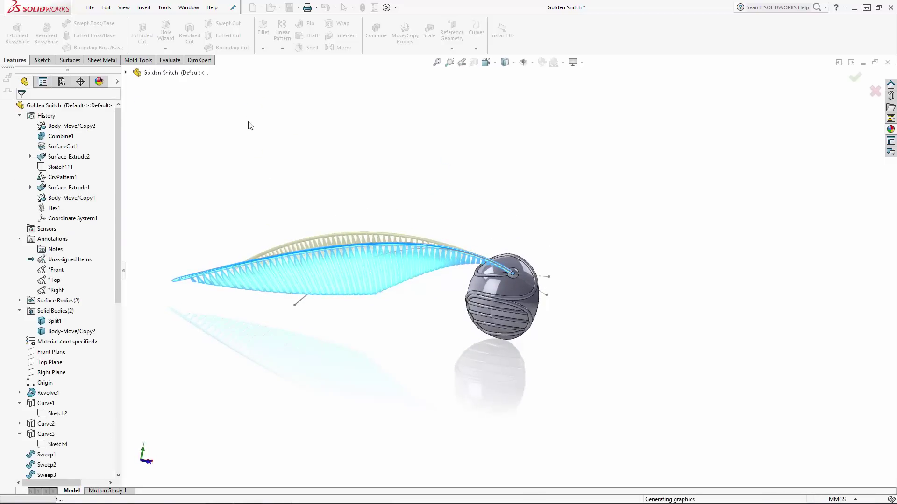
# Hide the Sketch100 guide sketch and turn the model to face the ball's ribs.
pyautogui.click(310, 299)
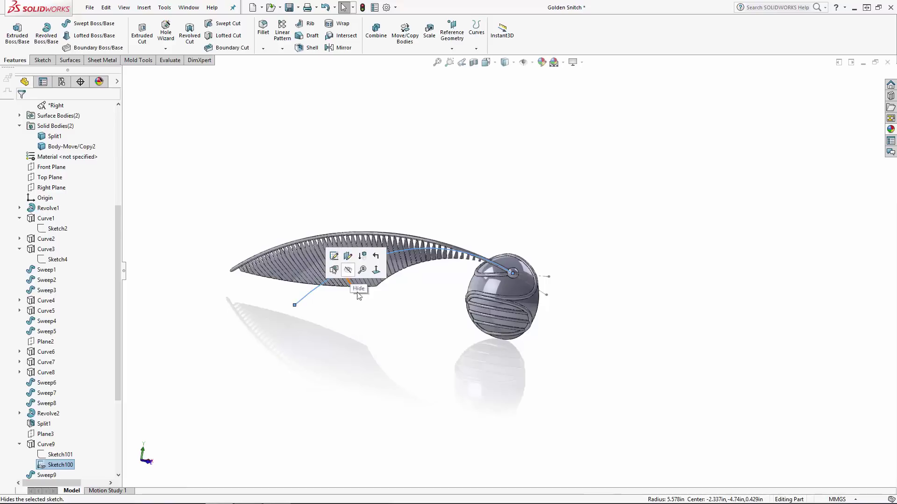
pyautogui.click(348, 270)
pyautogui.moveTo(449, 358); pyautogui.dragTo(480, 387, button='middle')
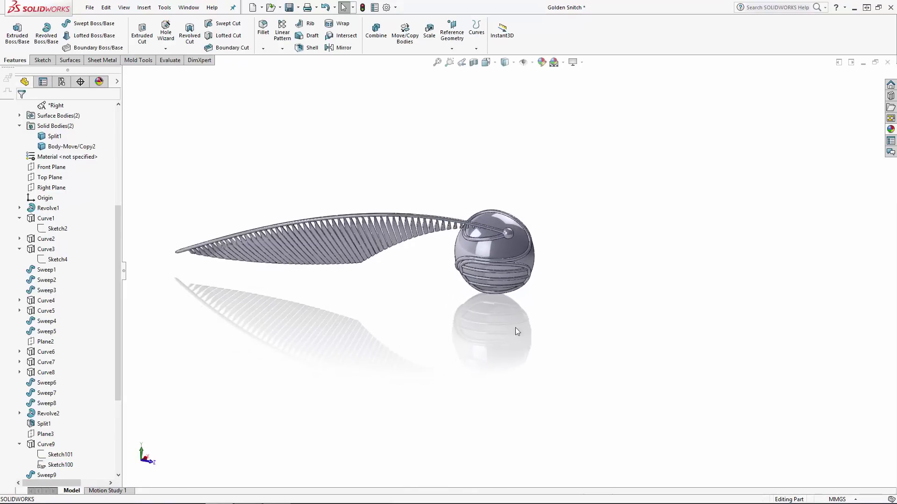
pyautogui.scroll(-10, 497, 250)
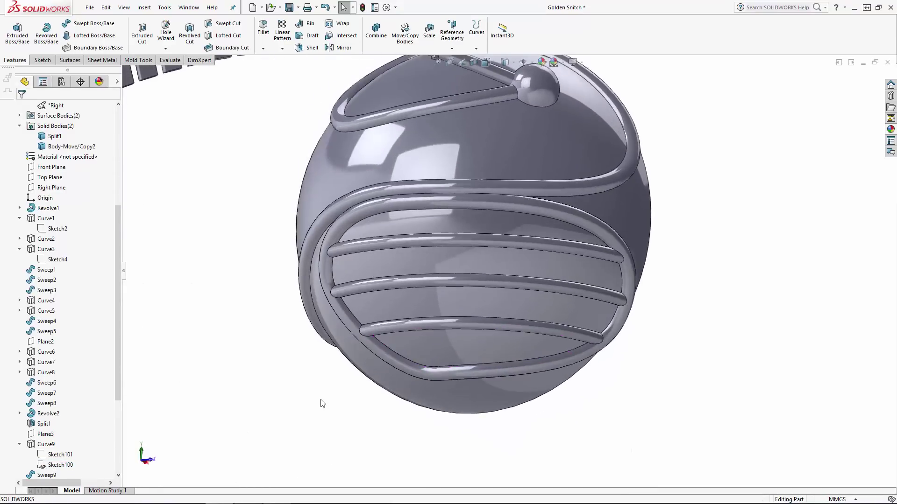
# Start a 0.75 mm fillet on the four faces between the ball's ribs.
pyautogui.click(263, 29)
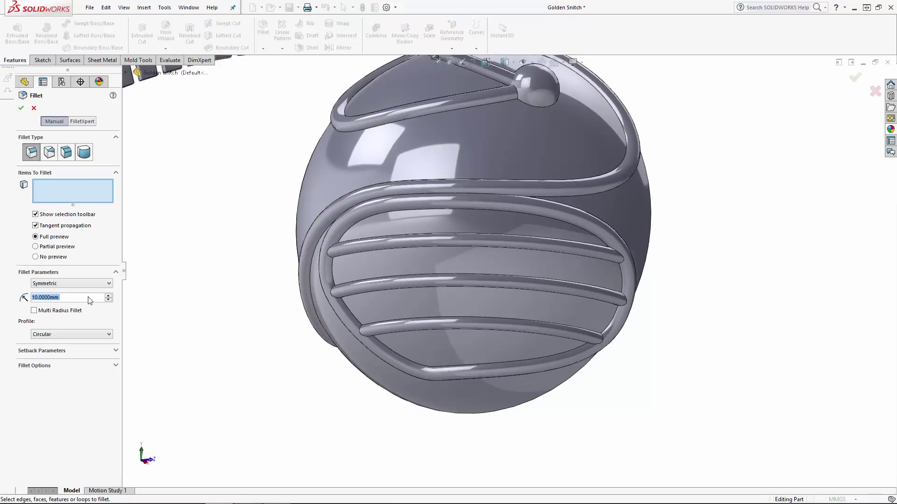
pyautogui.write('0.75')
pyautogui.press('Return')
pyautogui.click(439, 340)
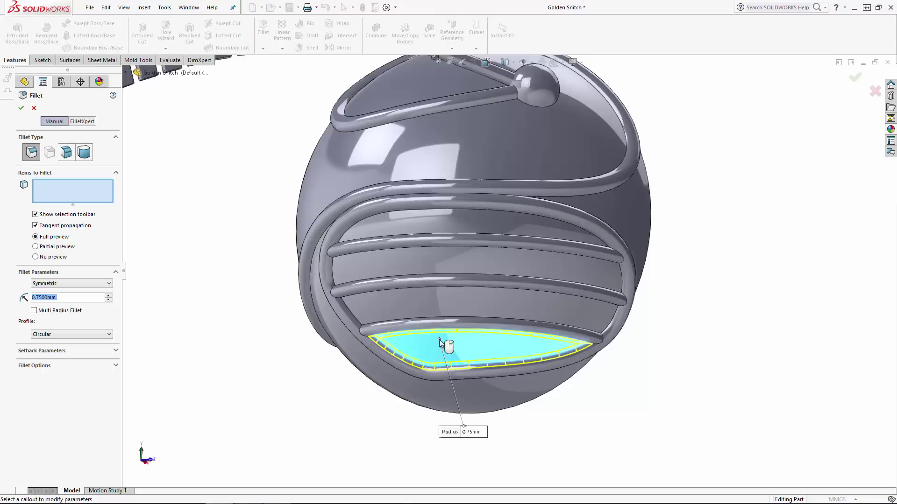
pyautogui.click(447, 301)
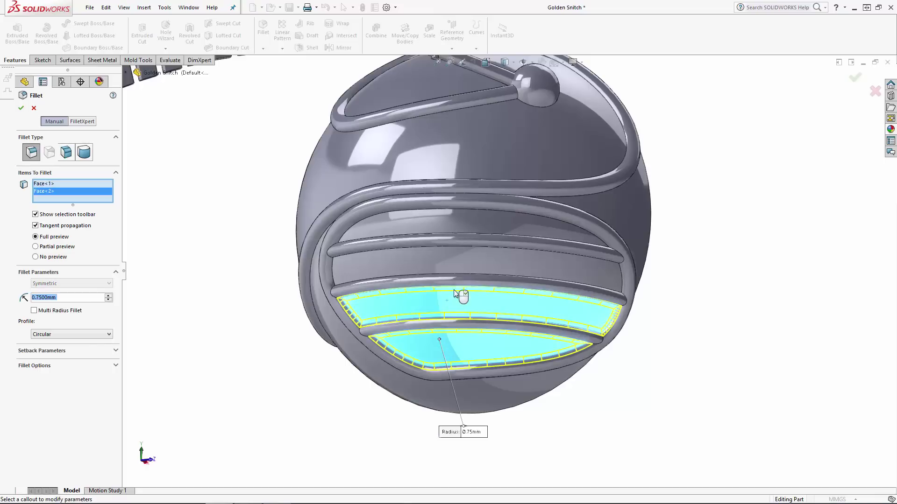
pyautogui.click(447, 260)
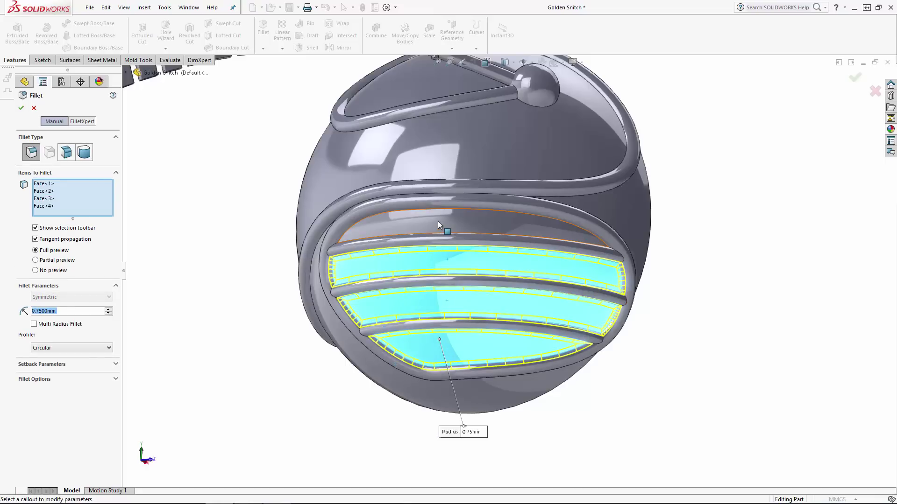
pyautogui.click(438, 224)
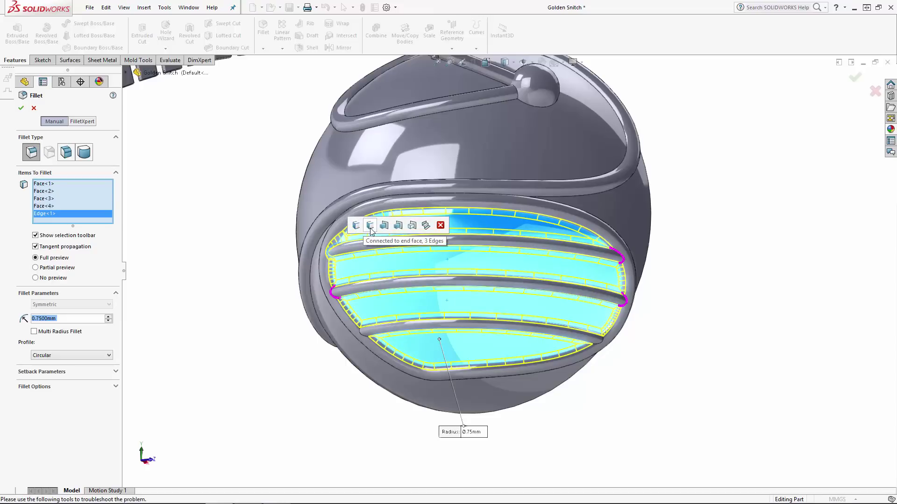
# Add the rib edges and the rod-to-ball edge to the fillet and apply it.
pyautogui.click(372, 228)
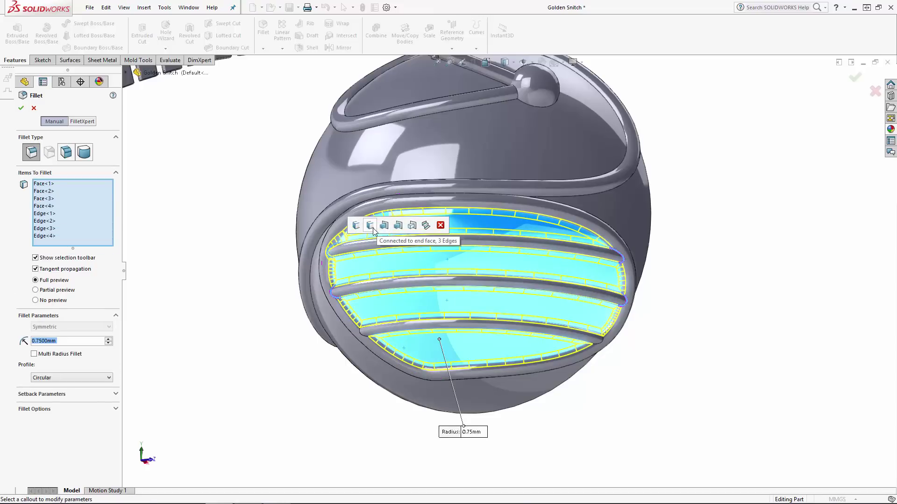
pyautogui.click(364, 339)
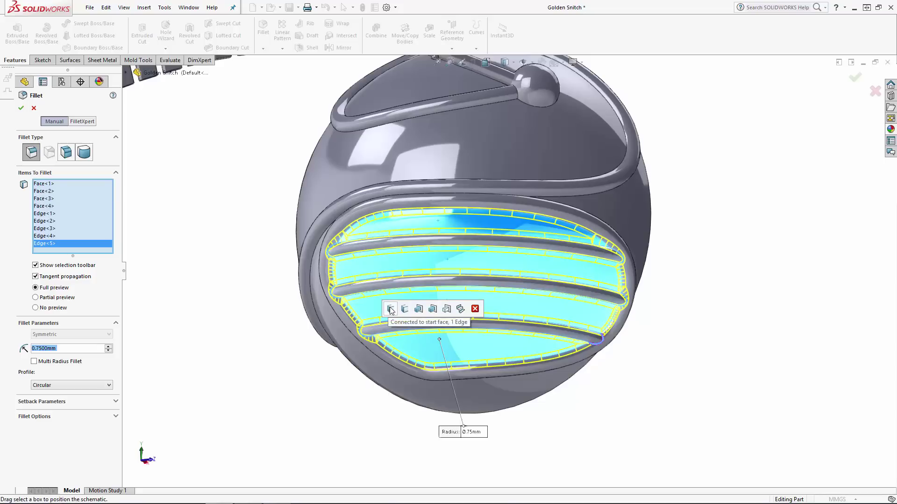
pyautogui.click(390, 309)
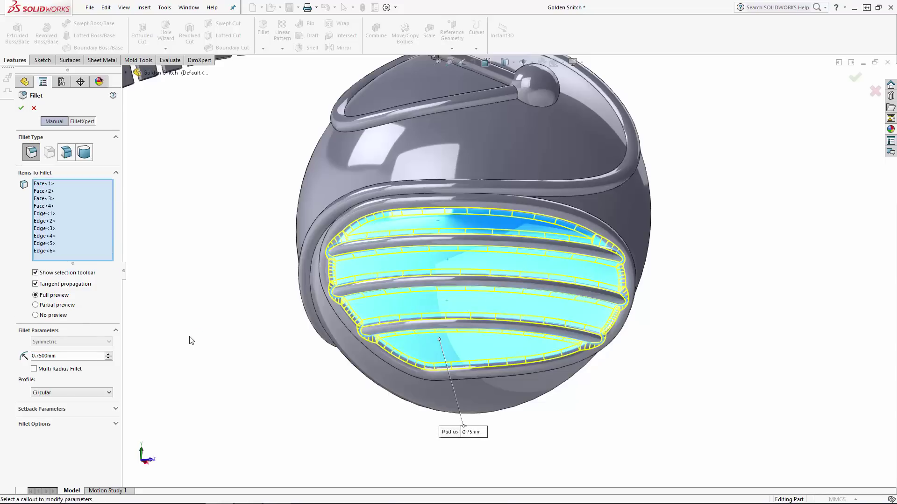
pyautogui.click(516, 89)
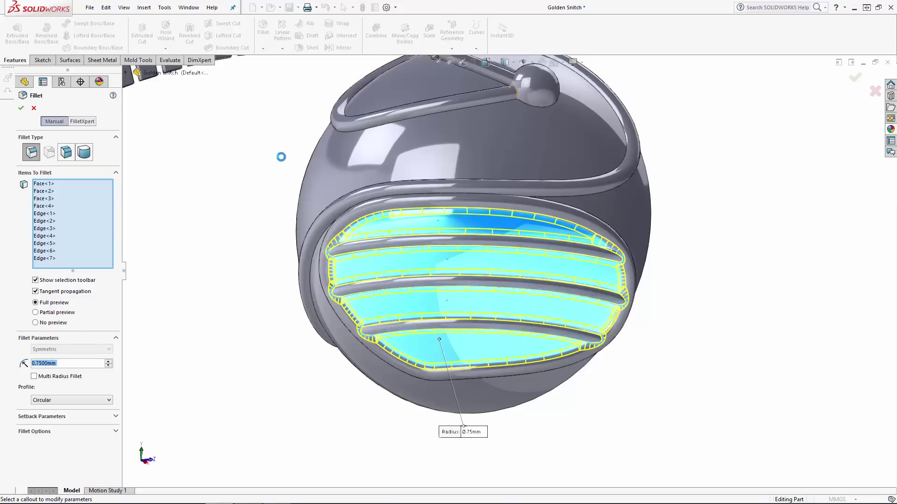
pyautogui.moveTo(284, 164); pyautogui.dragTo(314, 206, button='middle')
pyautogui.click(21, 108)
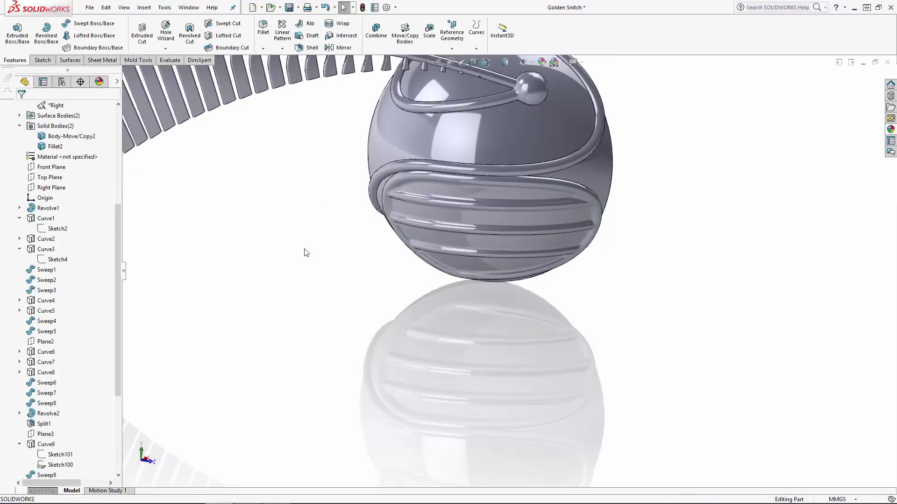
# Mirror the half-ball body across its flat circular face with Merge solids, forming a full ball.
pyautogui.scroll(-5, 517, 338)
pyautogui.moveTo(536, 311); pyautogui.dragTo(528, 268, button='middle')
pyautogui.scroll(3, 519, 316)
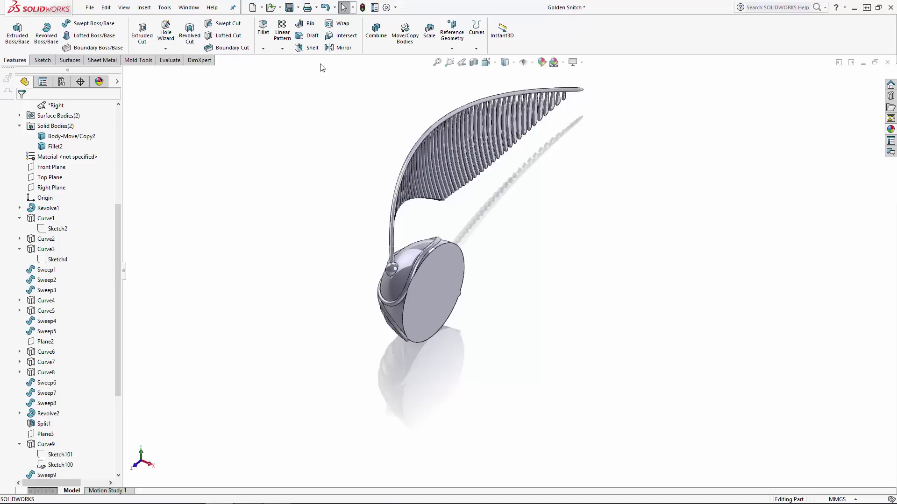
pyautogui.click(343, 48)
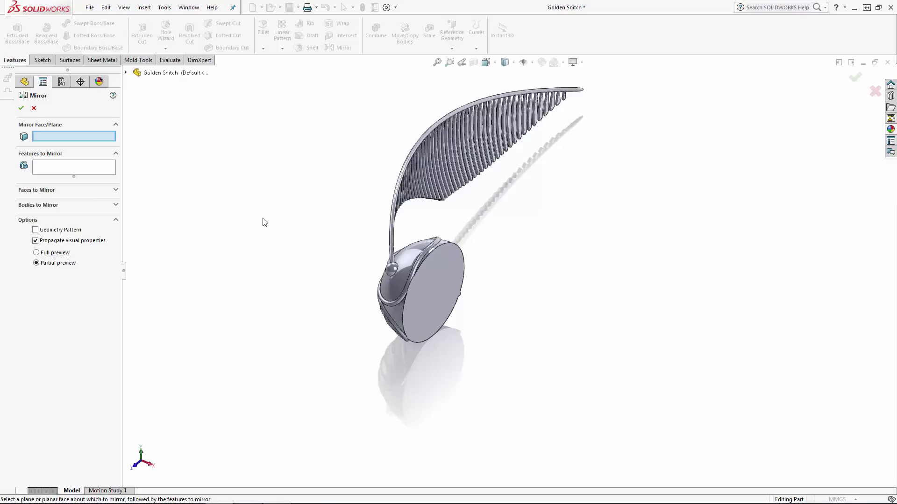
pyautogui.click(442, 289)
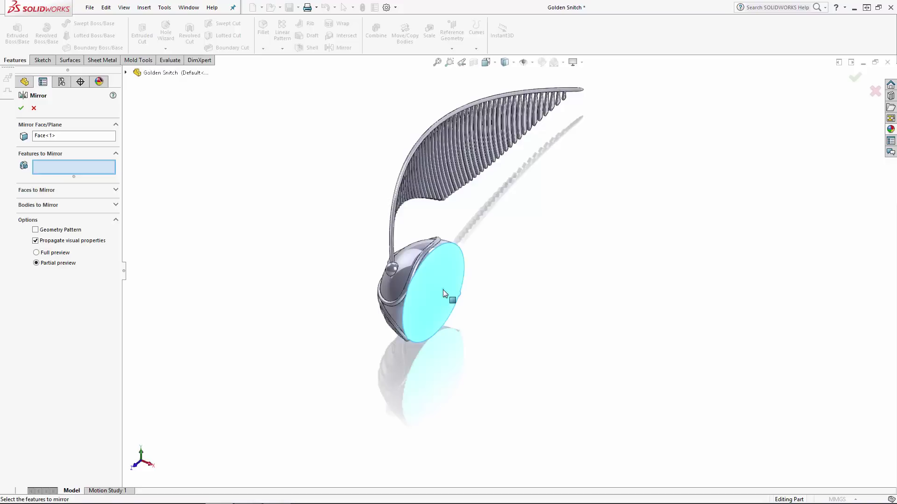
pyautogui.click(49, 205)
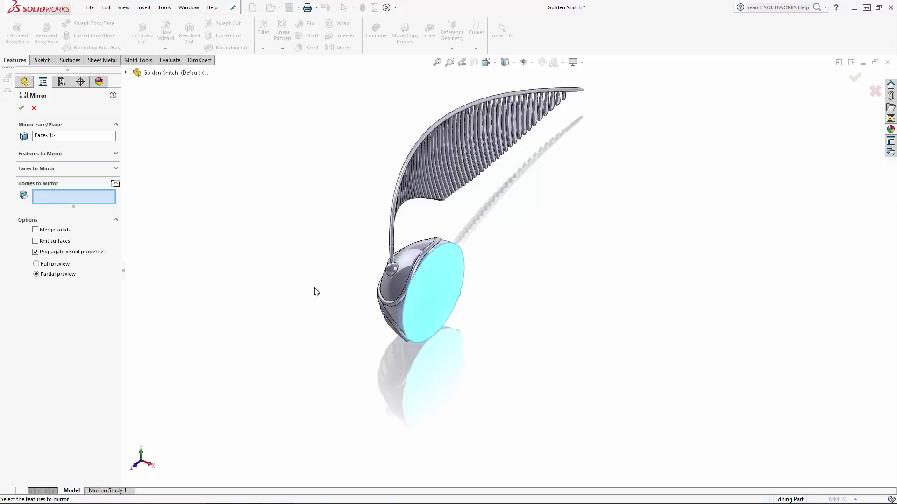
pyautogui.click(399, 290)
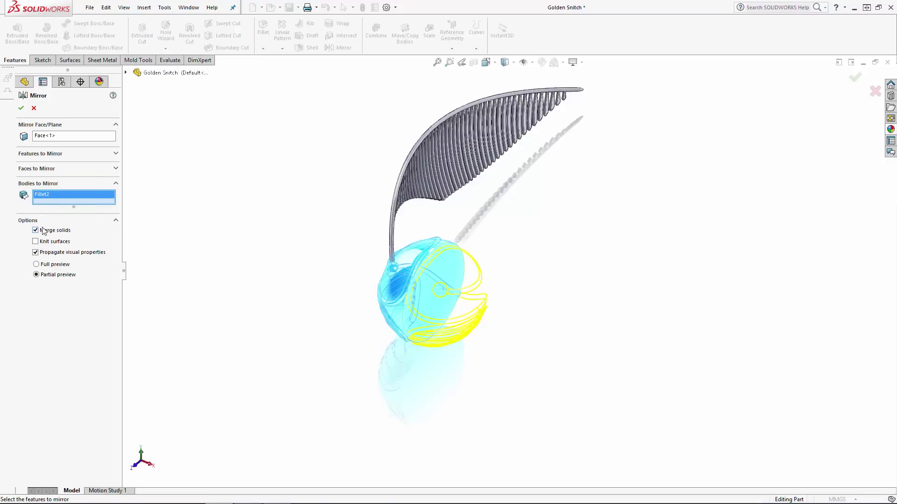
pyautogui.click(21, 108)
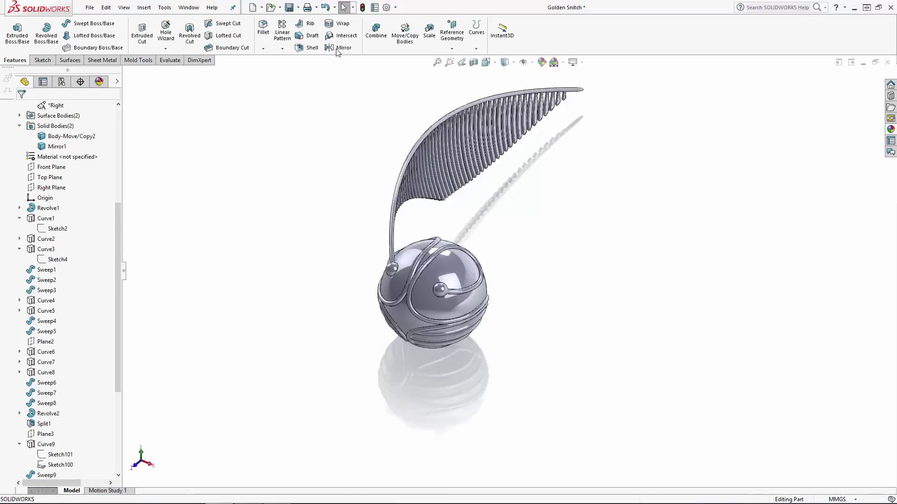
# Mirror the wing body Body-Move/Copy2 across the Right Plane to create the opposite wing.
pyautogui.click(338, 49)
pyautogui.click(127, 73)
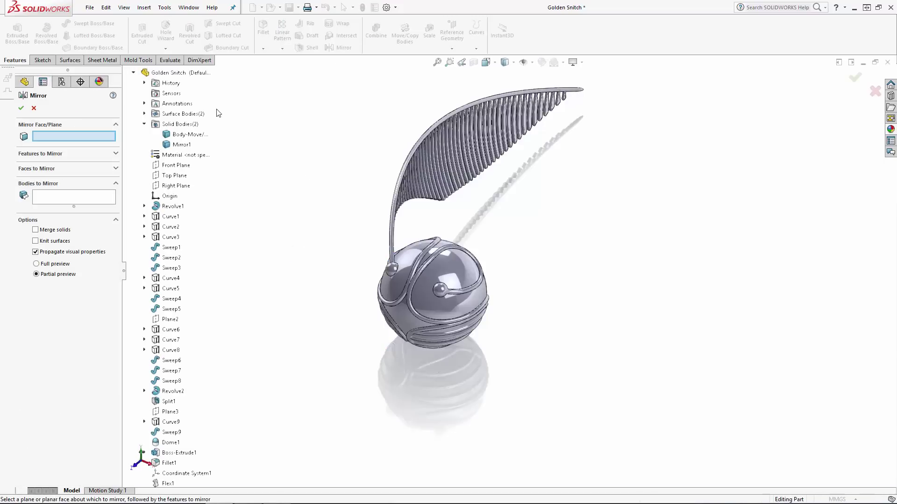
pyautogui.click(186, 186)
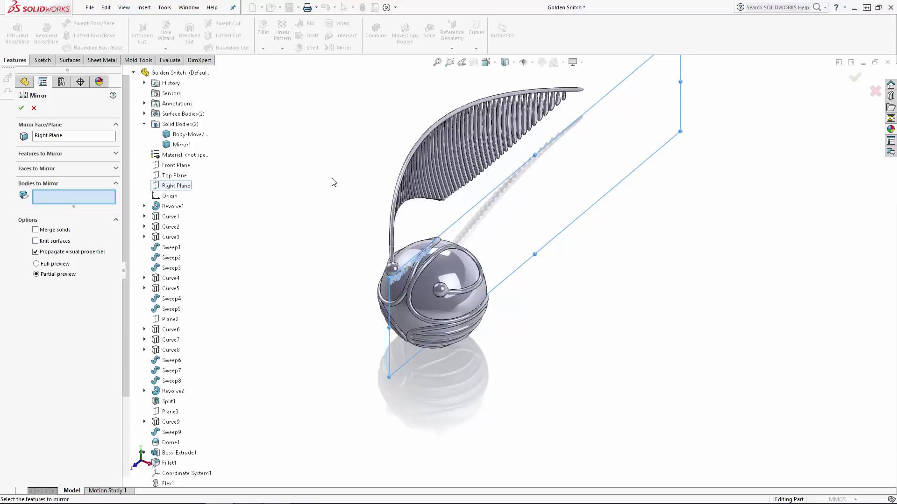
pyautogui.click(368, 147)
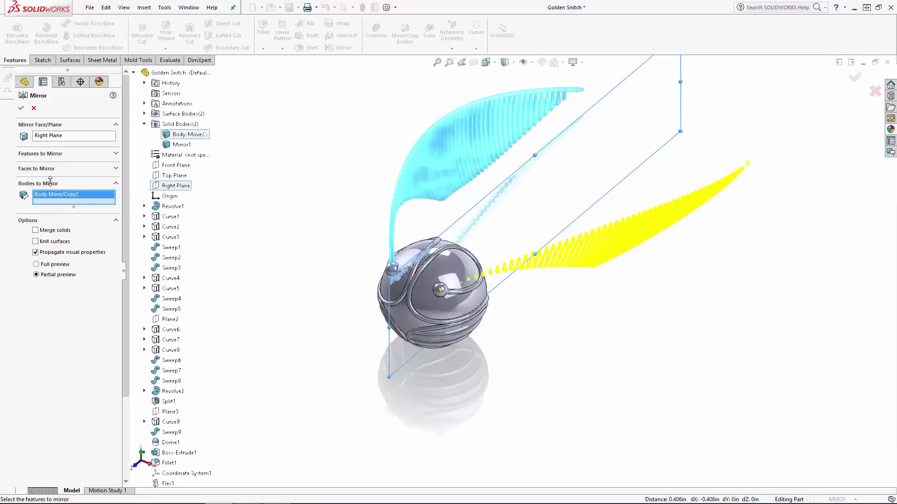
pyautogui.click(21, 108)
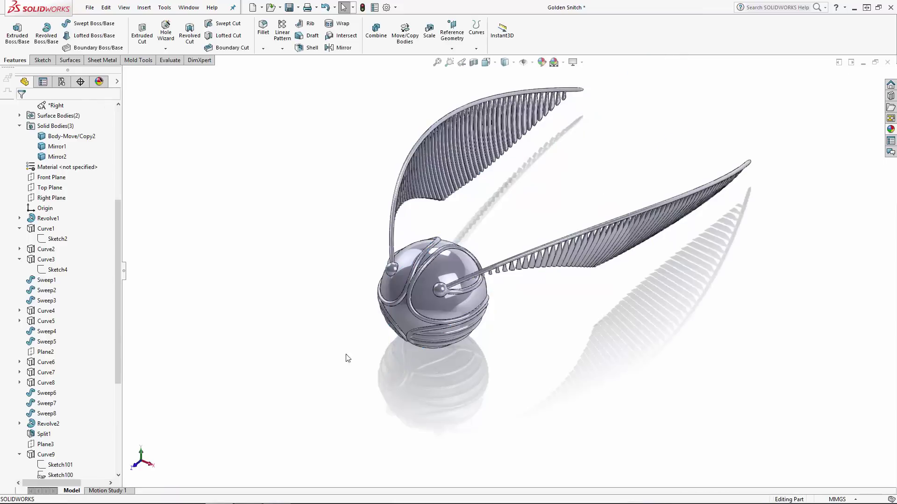
pyautogui.moveTo(509, 355); pyautogui.dragTo(519, 340, button='middle')
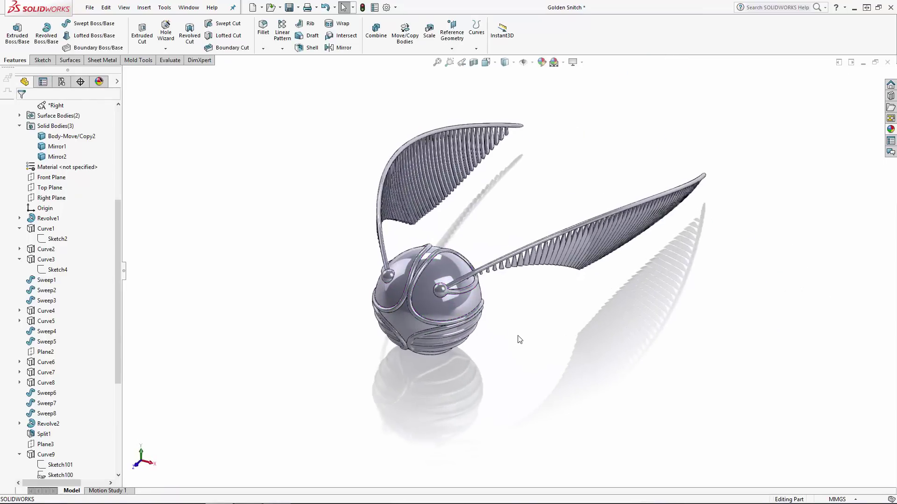
# Start a 0.75 mm fillet and select two ball faces where the bands meet.
pyautogui.click(260, 29)
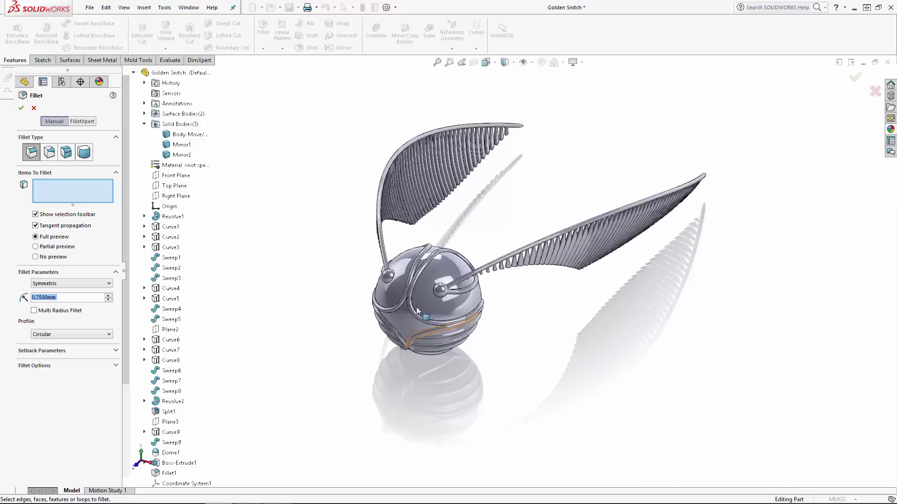
pyautogui.scroll(-5, 421, 310)
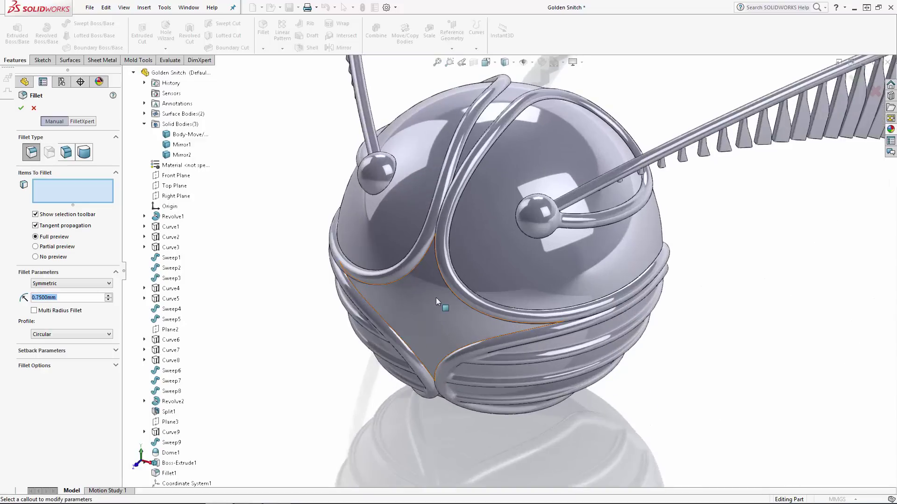
pyautogui.click(436, 298)
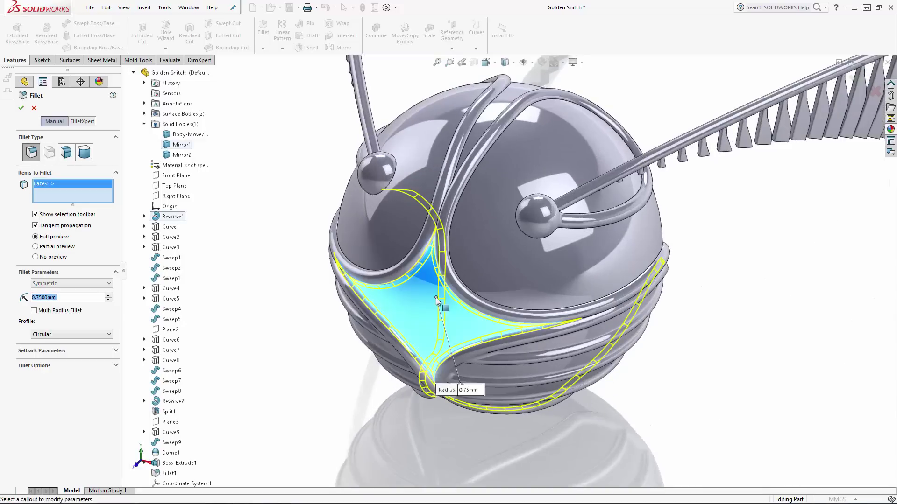
pyautogui.click(495, 257)
pyautogui.scroll(3, 512, 270)
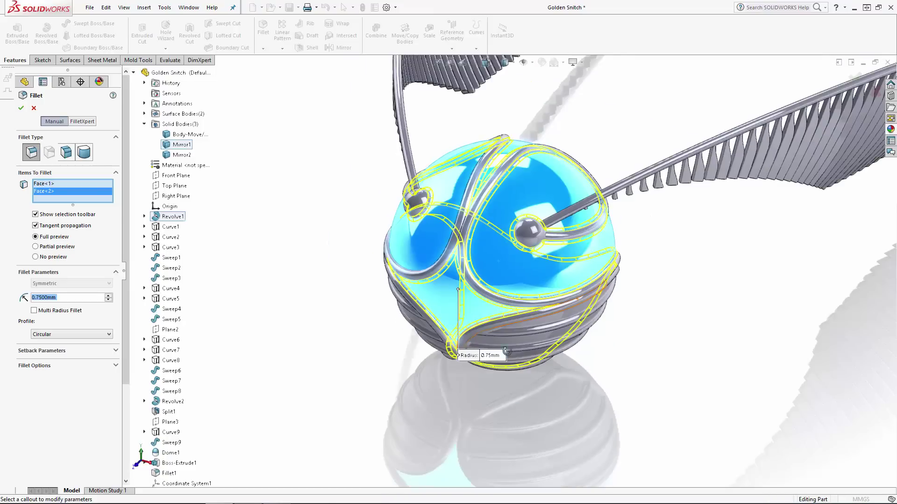
# Add four ball edges to the 0.75 mm fillet and apply it as Fillet3.
pyautogui.moveTo(505, 352); pyautogui.dragTo(483, 399, button='middle')
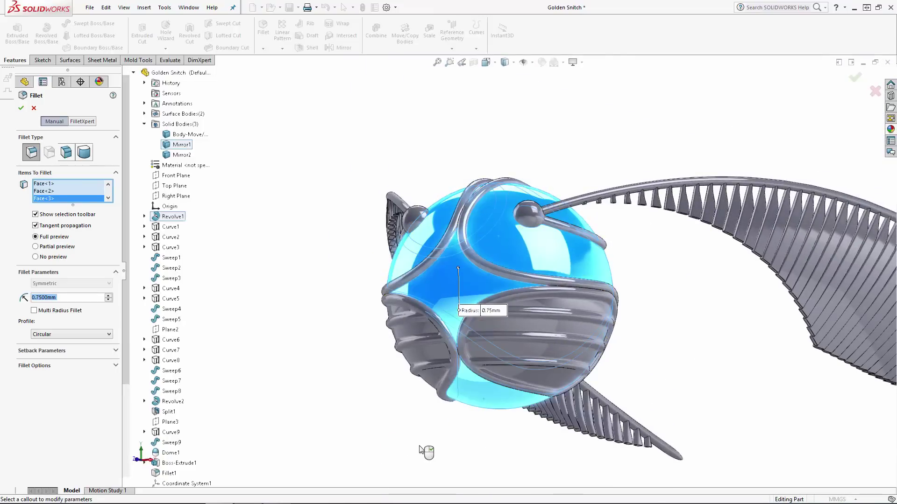
pyautogui.click(459, 356)
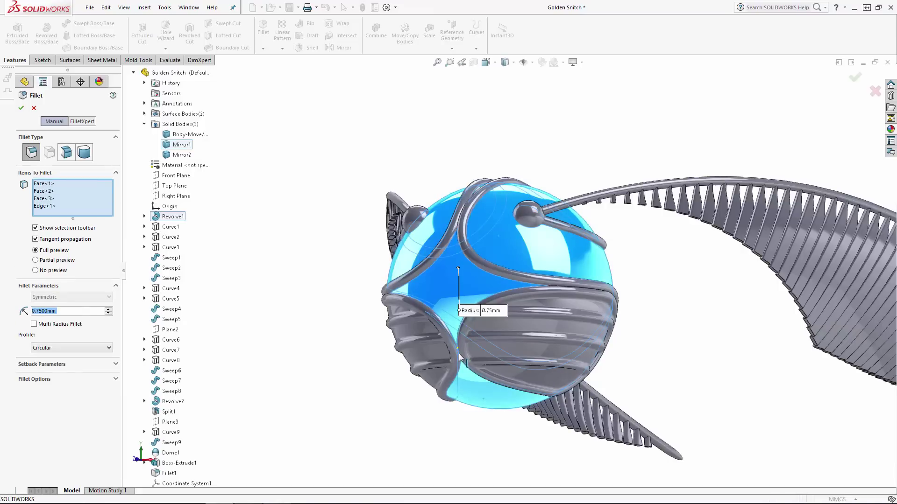
pyautogui.click(588, 287)
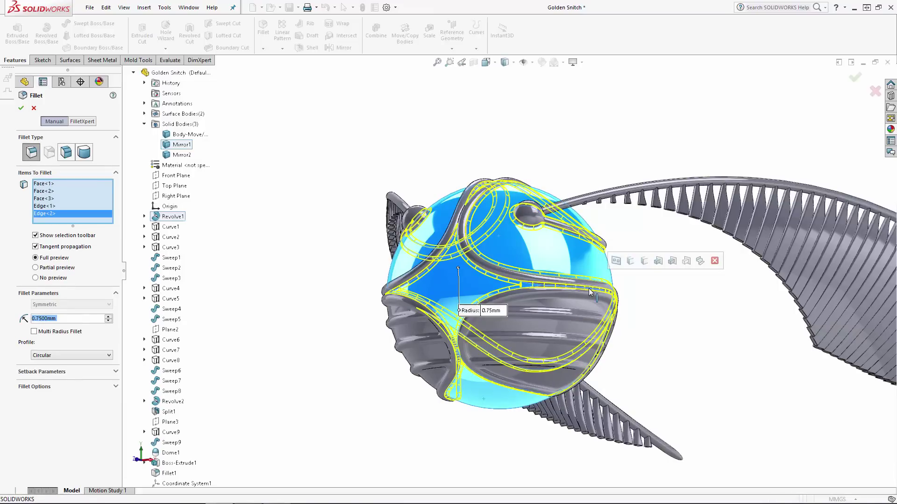
pyautogui.moveTo(588, 287); pyautogui.dragTo(490, 266, button='middle')
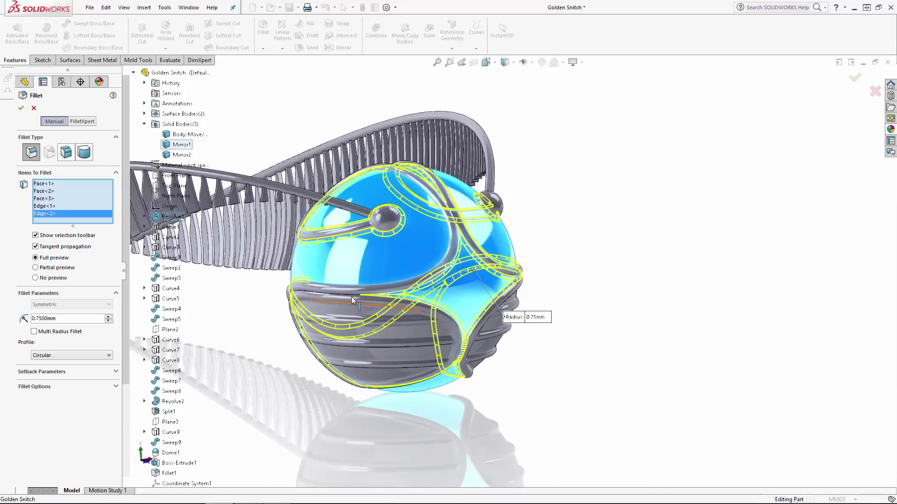
pyautogui.click(351, 298)
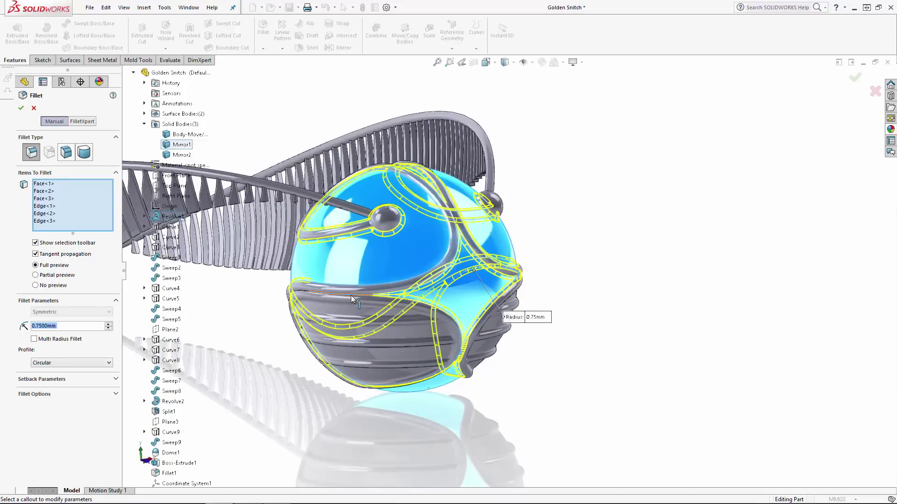
pyautogui.click(455, 216)
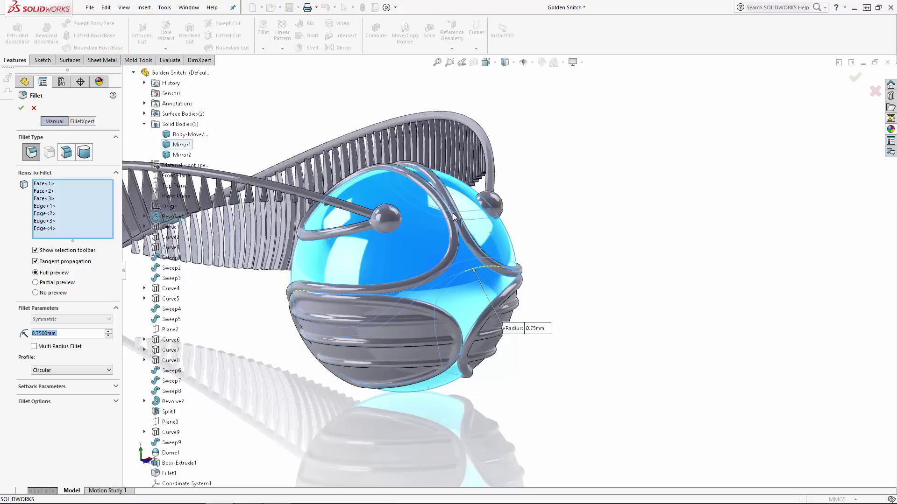
pyautogui.click(854, 77)
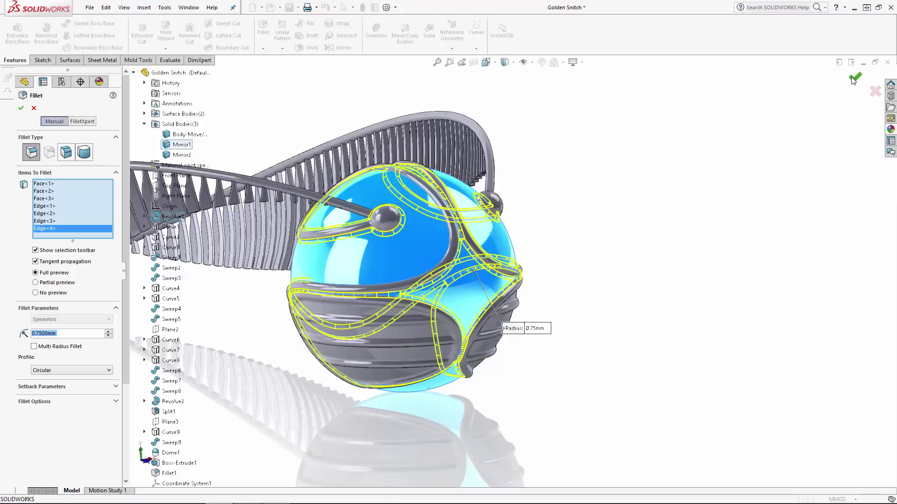
pyautogui.scroll(5, 641, 314)
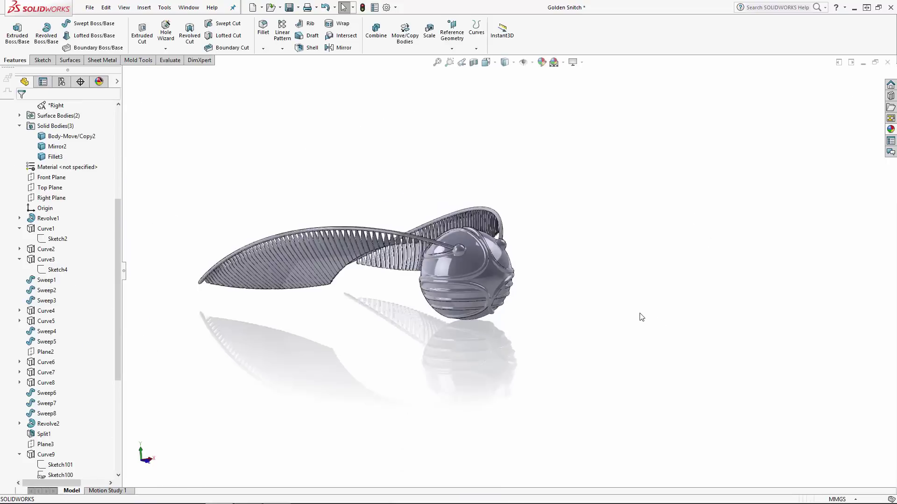
pyautogui.scroll(-2, 517, 322)
pyautogui.moveTo(559, 291); pyautogui.dragTo(558, 301, button='middle')
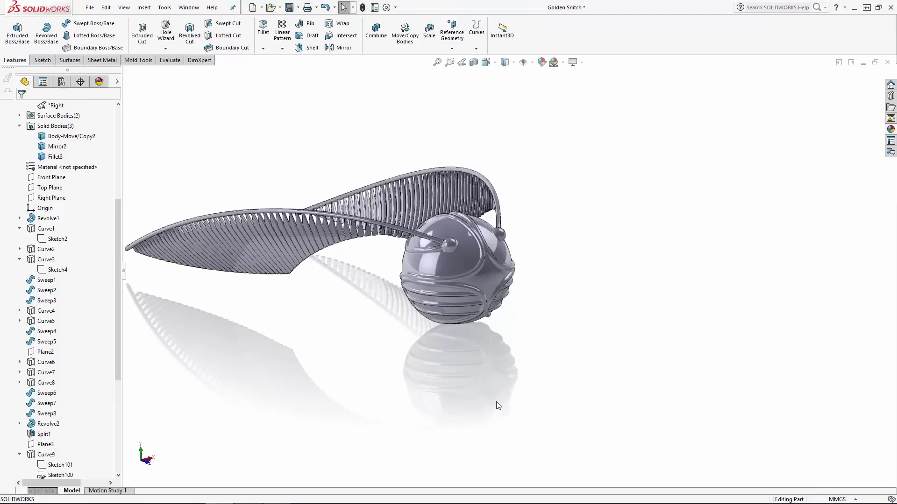
pyautogui.moveTo(491, 395); pyautogui.dragTo(603, 409, button='middle')
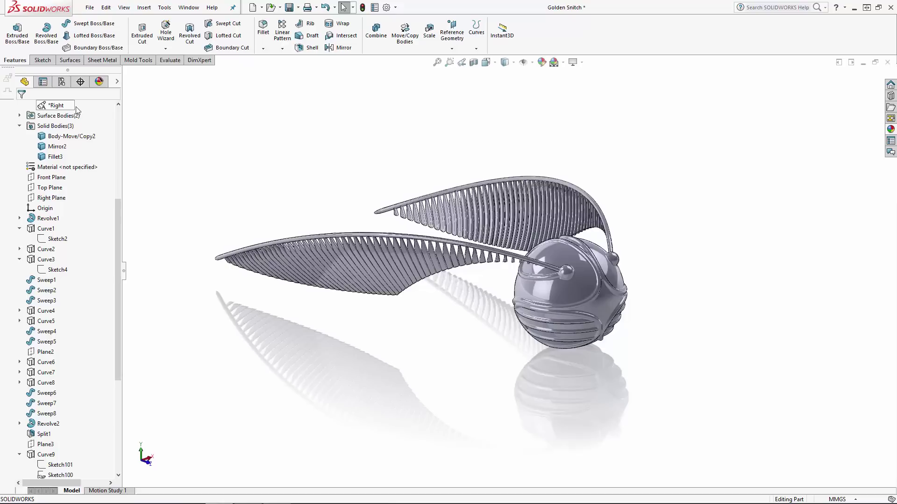
# Set up a Combine Add merging Fillet3, Body-Move/Copy2 and Mirror2.
pyautogui.click(375, 42)
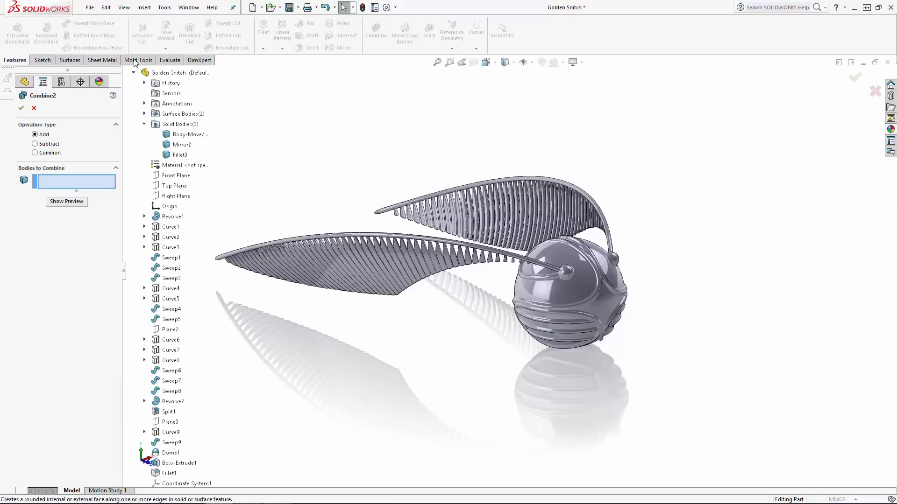
pyautogui.click(547, 310)
pyautogui.click(538, 264)
pyautogui.click(537, 263)
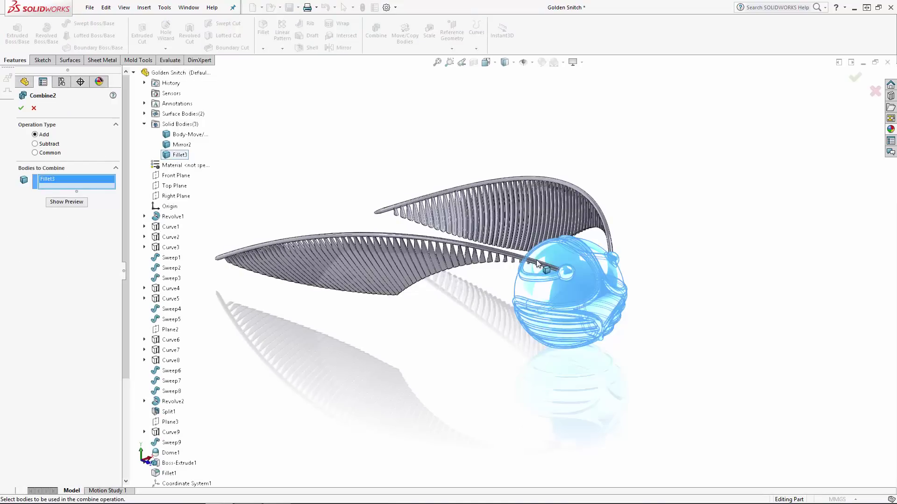
pyautogui.click(533, 265)
pyautogui.click(606, 236)
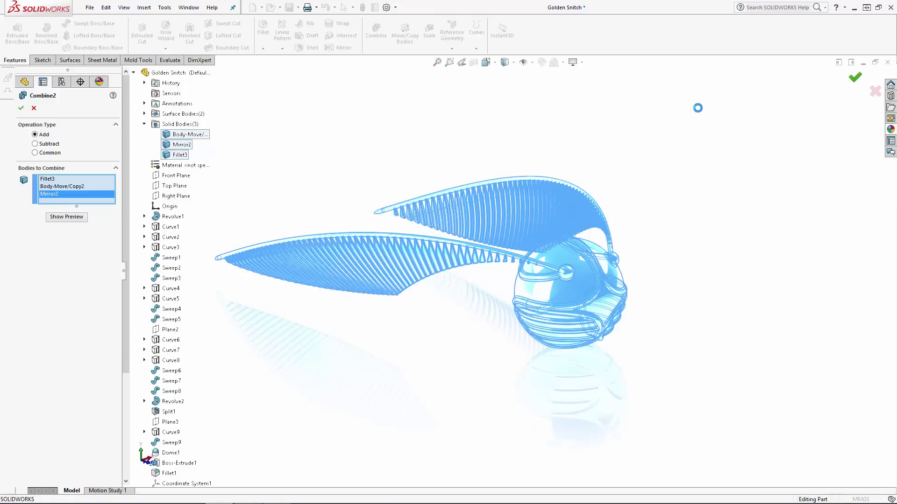
# Apply the Metal > Gold polished gold appearance to the whole Snitch.
pyautogui.click(890, 130)
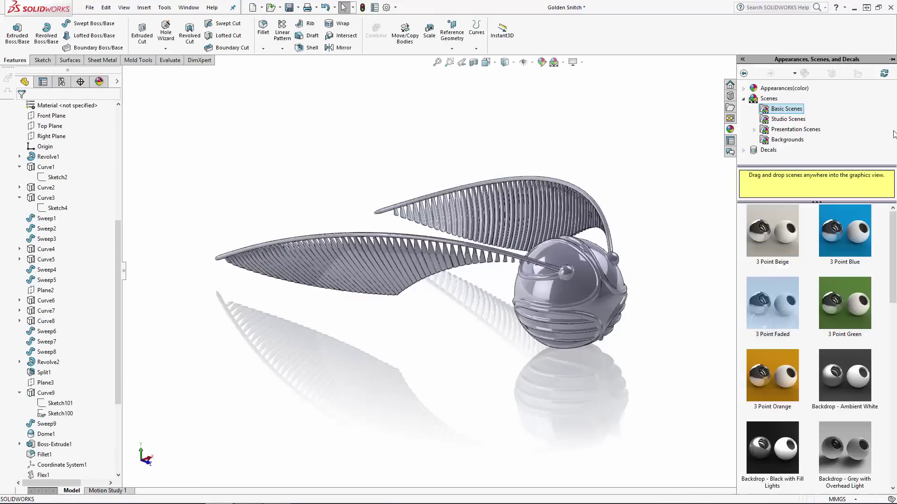
pyautogui.click(744, 100)
pyautogui.click(743, 88)
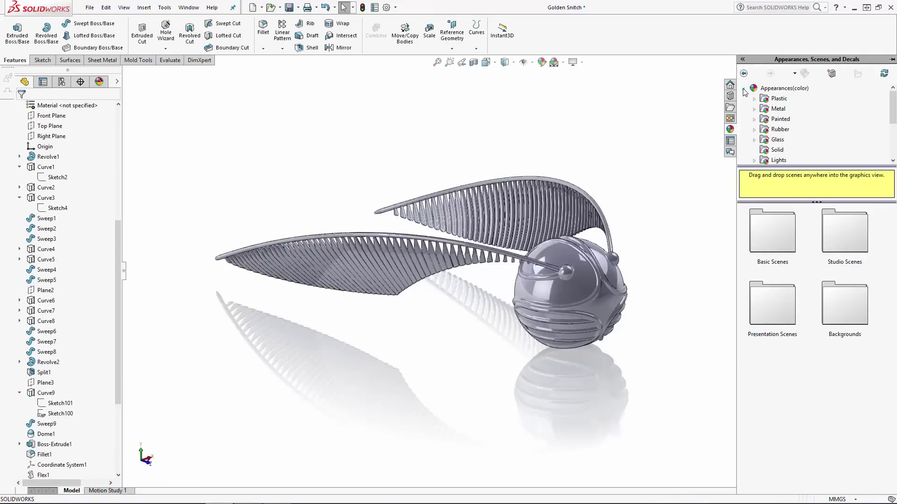
pyautogui.click(754, 109)
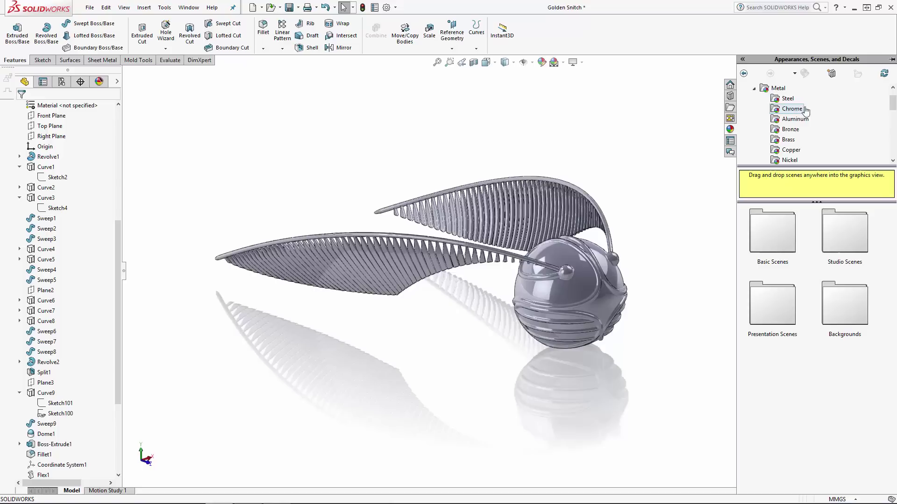
pyautogui.scroll(-3, 819, 145)
pyautogui.click(788, 129)
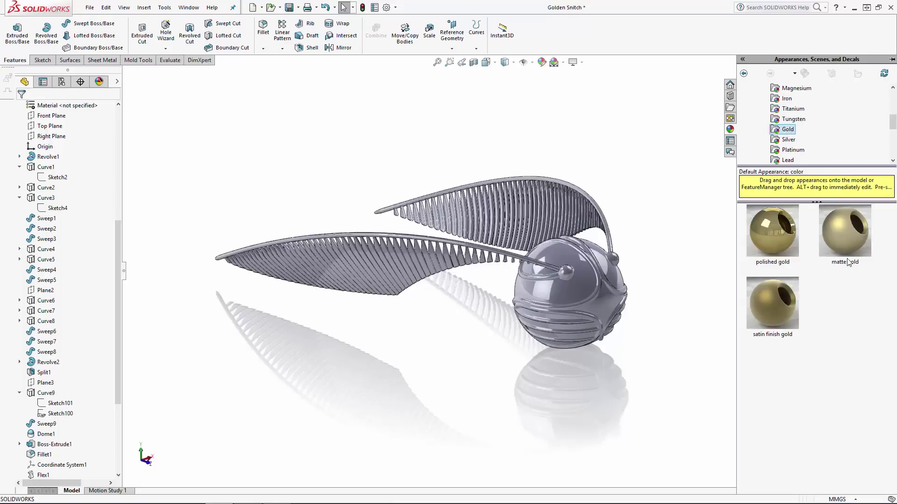
pyautogui.moveTo(848, 262); pyautogui.dragTo(674, 360)
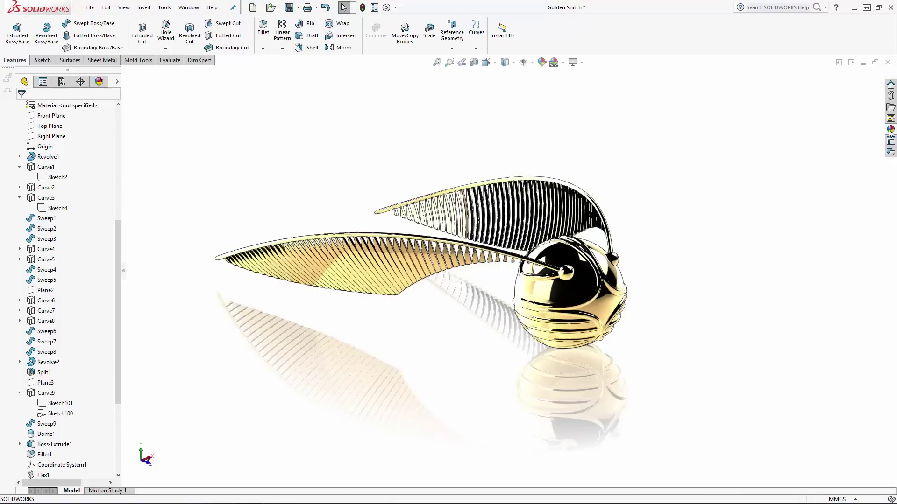
# Apply the burnished titanium appearance to the wing rod.
pyautogui.click(891, 130)
pyautogui.click(793, 108)
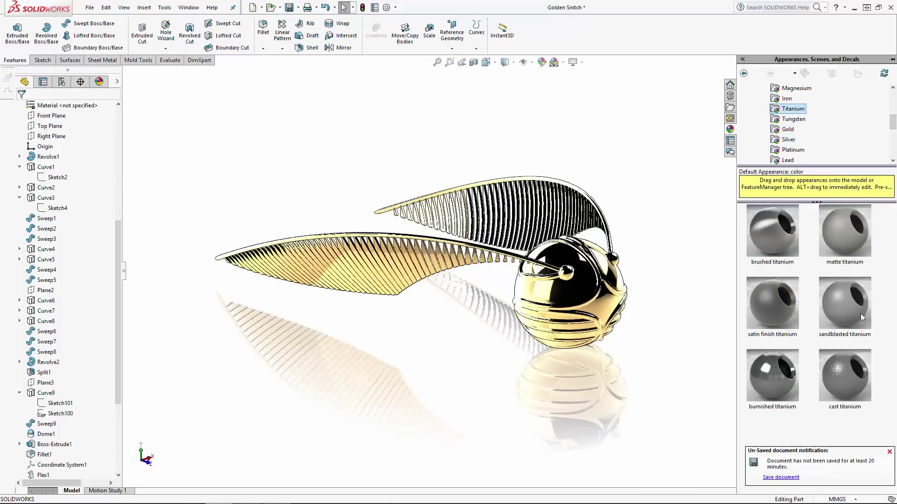
pyautogui.click(777, 372)
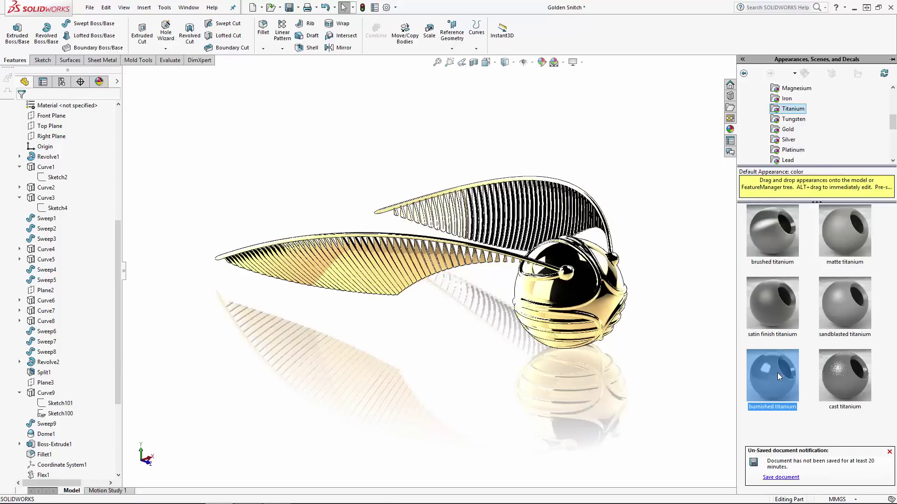
pyautogui.moveTo(777, 373); pyautogui.dragTo(411, 237)
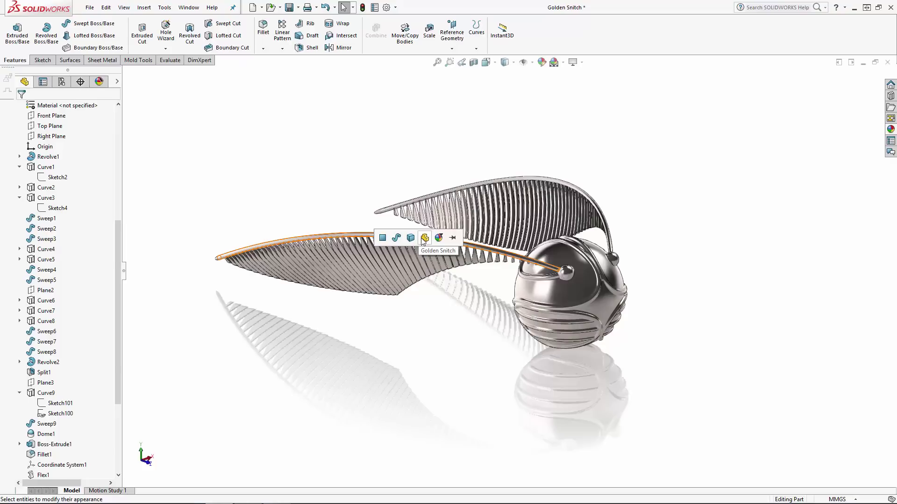
pyautogui.click(397, 239)
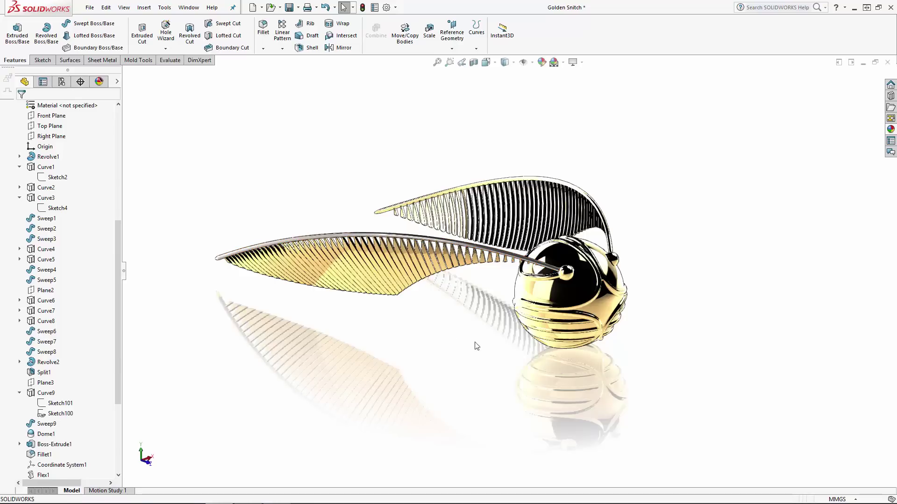
pyautogui.click(100, 82)
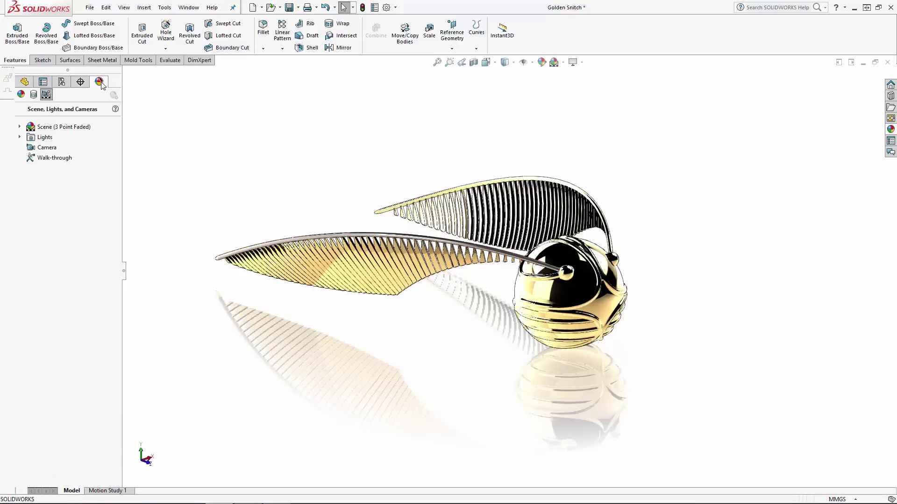
# Edit the burnished titanium appearance and add the wing's feather pattern to its selection.
pyautogui.click(21, 94)
pyautogui.click(61, 148)
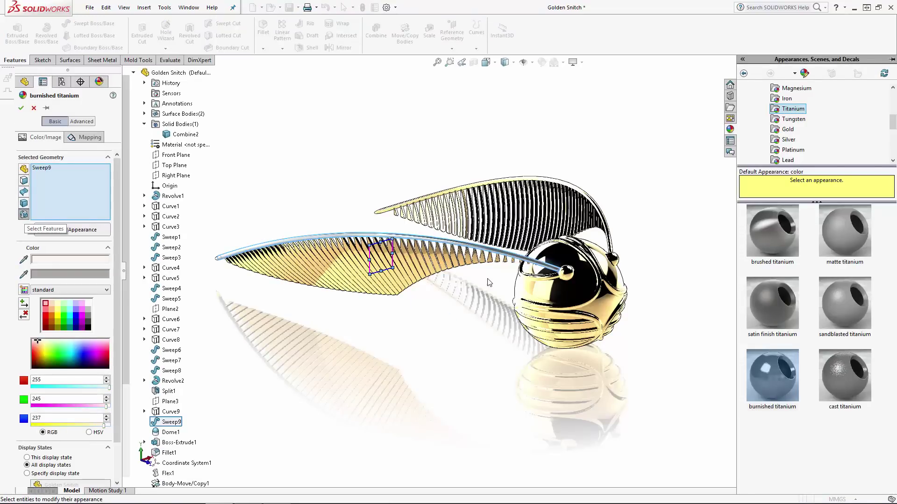
pyautogui.scroll(-5, 488, 282)
pyautogui.click(570, 252)
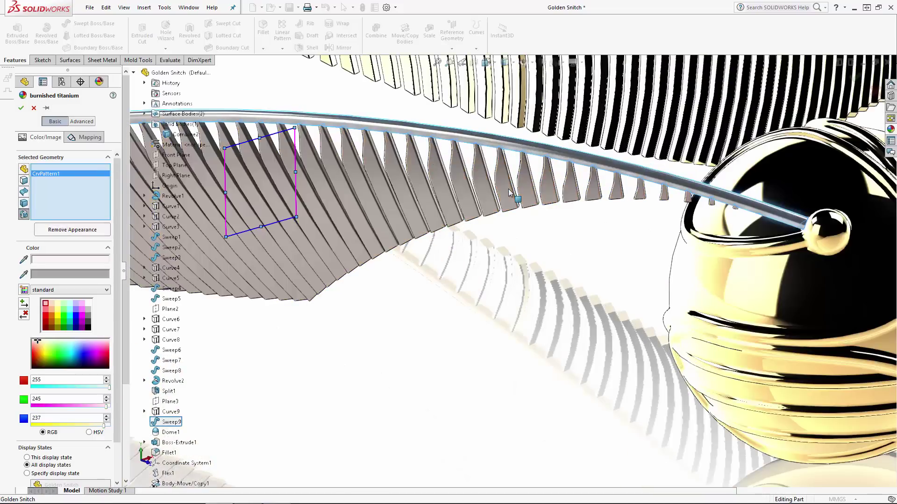
pyautogui.moveTo(651, 266); pyautogui.dragTo(634, 149, button='middle')
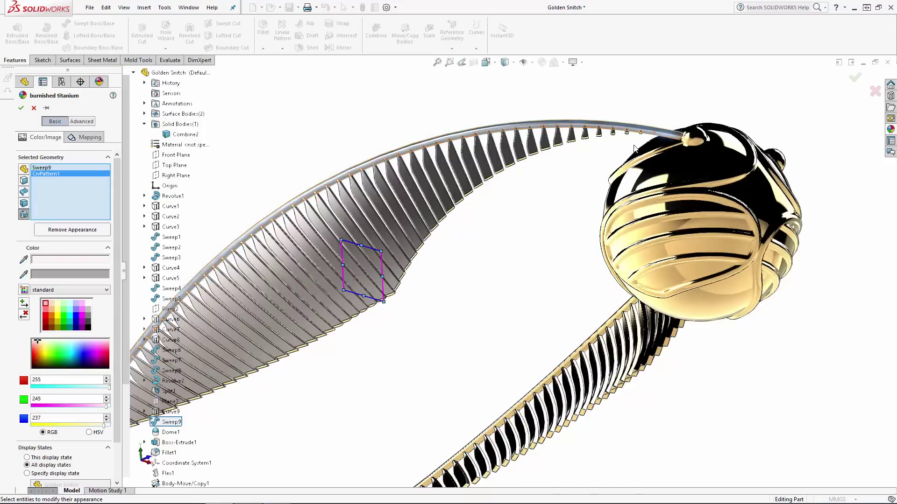
pyautogui.scroll(-10, 634, 148)
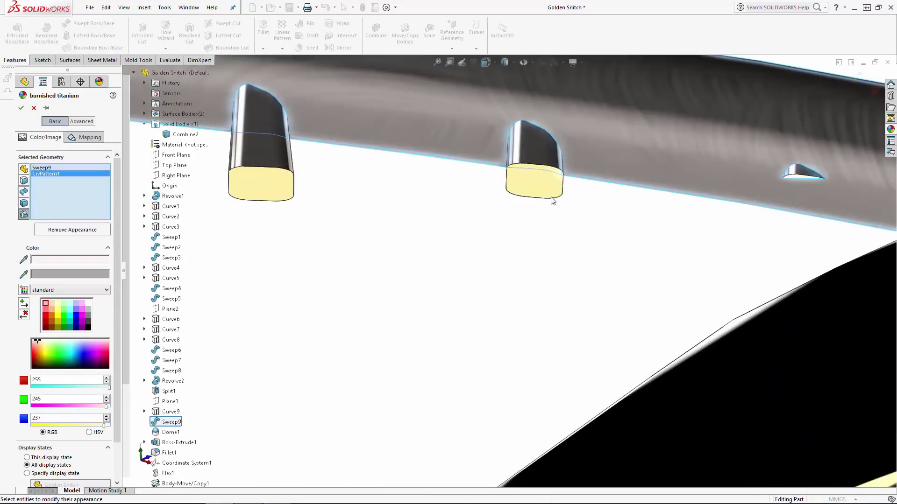
# Add the SurfaceCut1 fins, Dome1 tip and mirrored wing Mirror2 to the titanium appearance.
pyautogui.click(518, 245)
pyautogui.scroll(5, 518, 245)
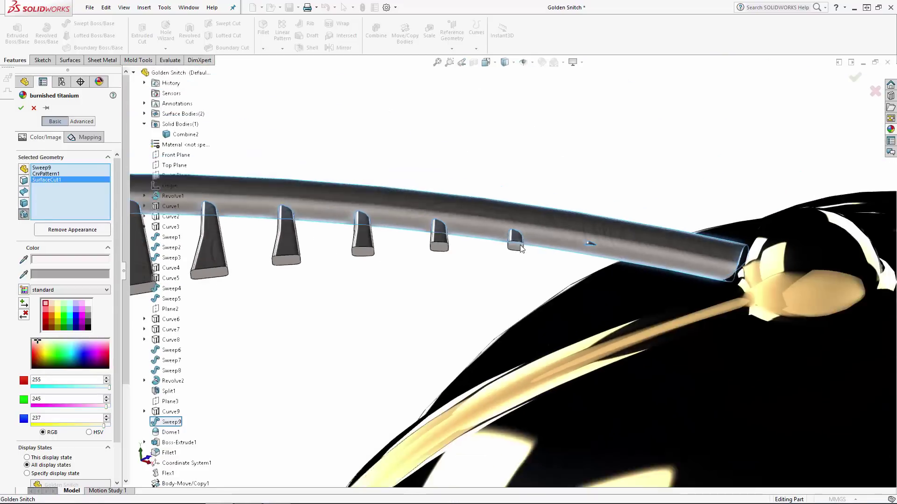
pyautogui.scroll(10, 519, 244)
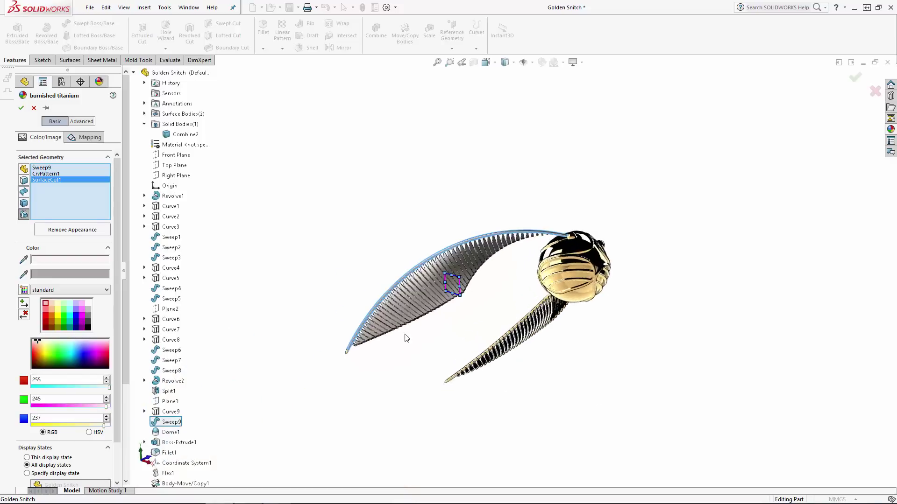
pyautogui.scroll(-5, 346, 359)
pyautogui.click(360, 351)
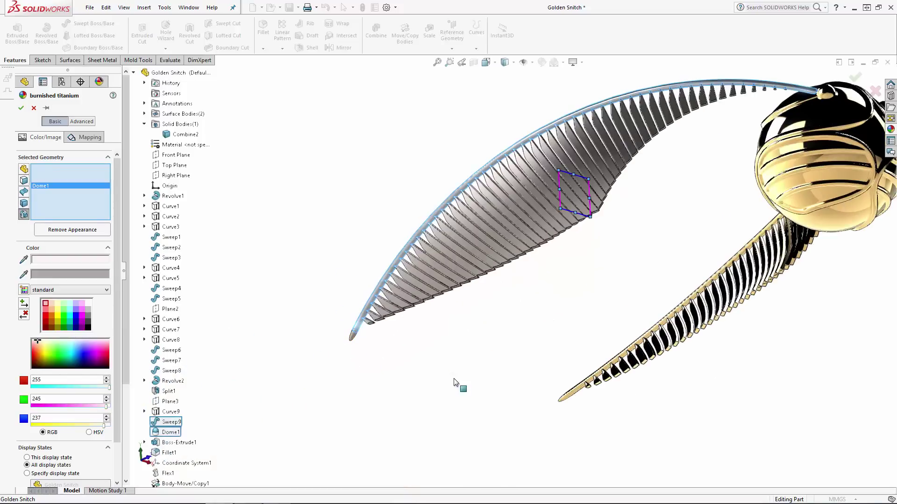
pyautogui.hotkey('ctrl', 'z')
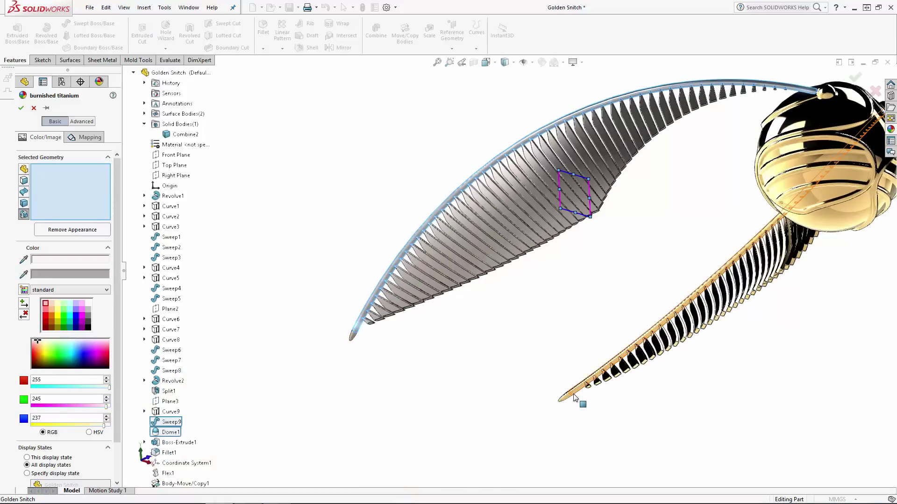
pyautogui.click(574, 397)
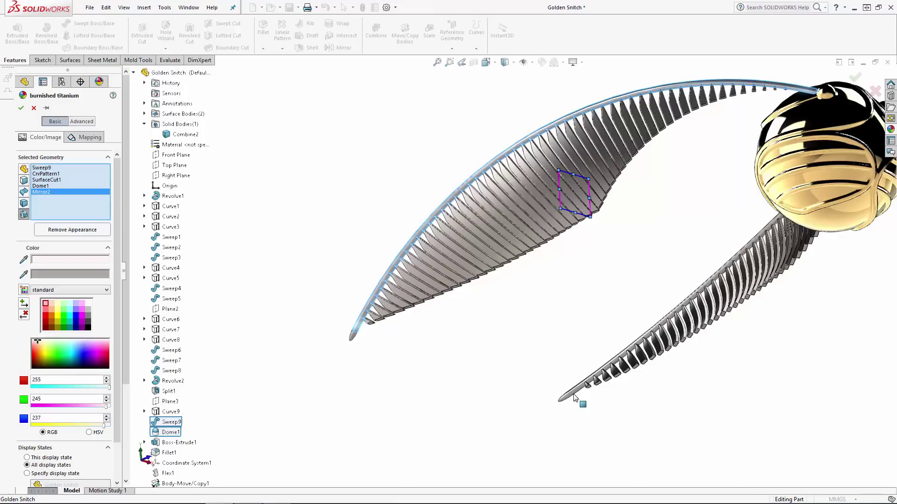
pyautogui.scroll(3, 640, 400)
pyautogui.moveTo(673, 322); pyautogui.dragTo(775, 138, button='middle')
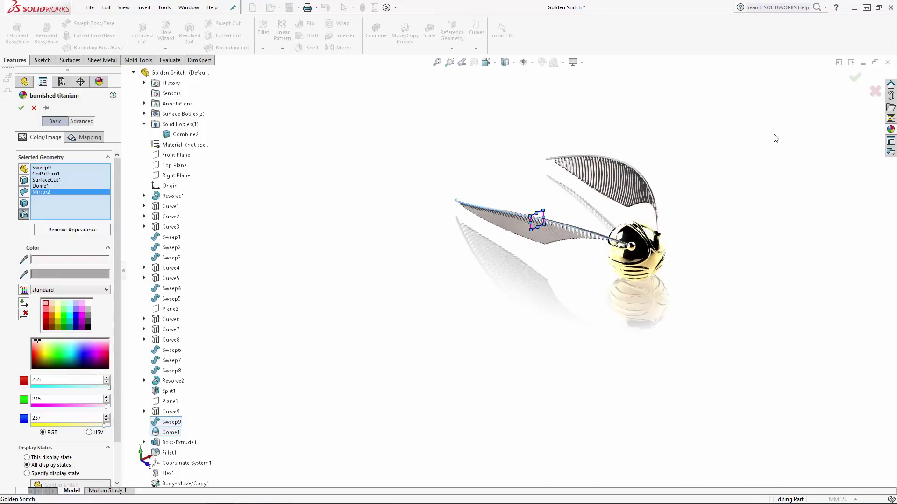
pyautogui.press('Return')
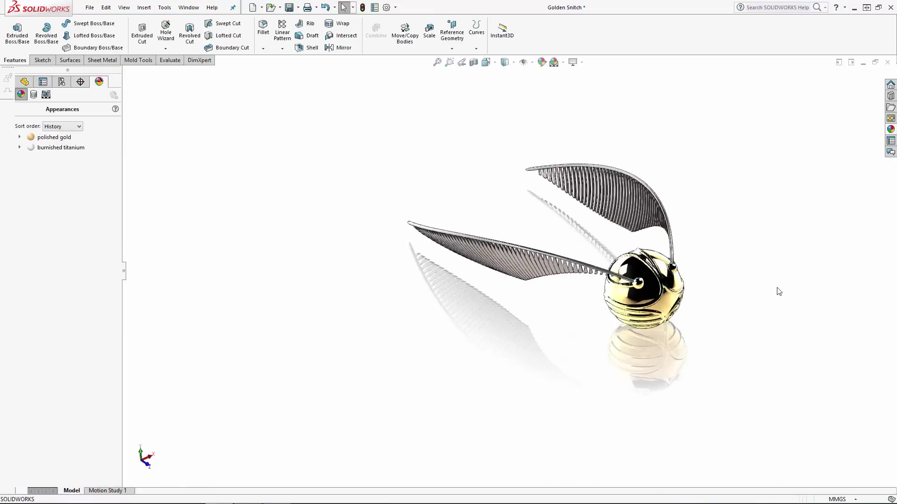
pyautogui.scroll(-5, 779, 291)
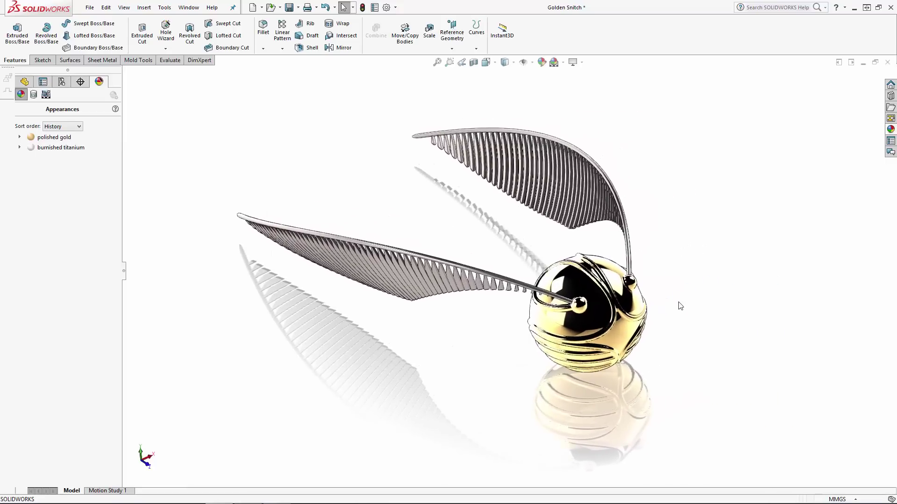
pyautogui.moveTo(680, 306); pyautogui.dragTo(689, 266, button='middle')
pyautogui.scroll(-6, 618, 261)
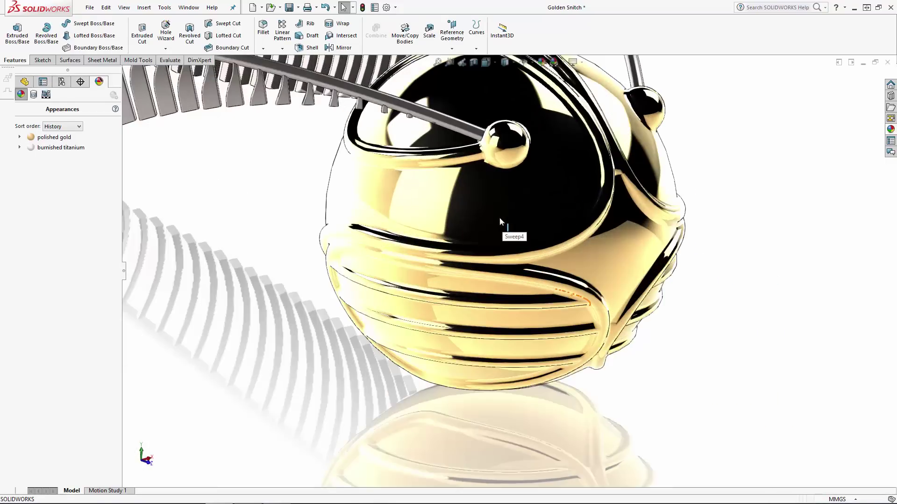
pyautogui.scroll(6, 499, 218)
pyautogui.moveTo(783, 306); pyautogui.dragTo(716, 314, button='middle')
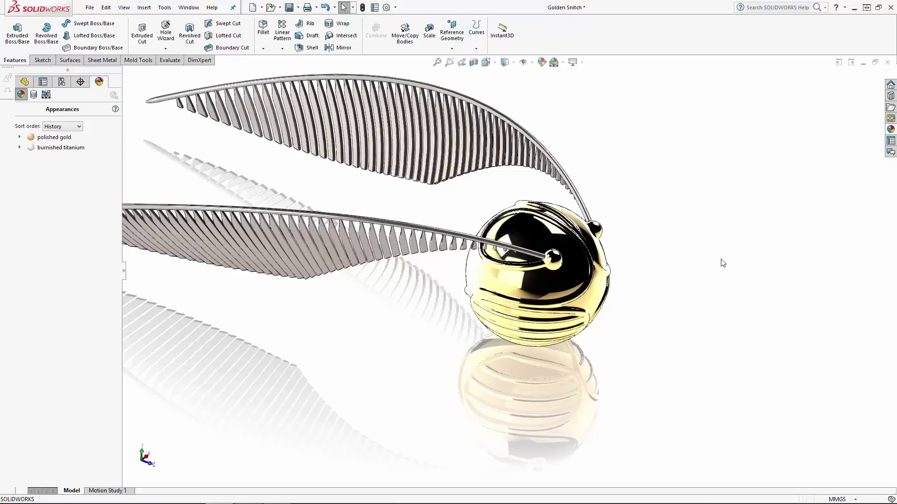
# Set the 3 Point Faded scene's environment image to harry-potter-quidditch from the Harry Potter tutorial folder.
pyautogui.click(50, 94)
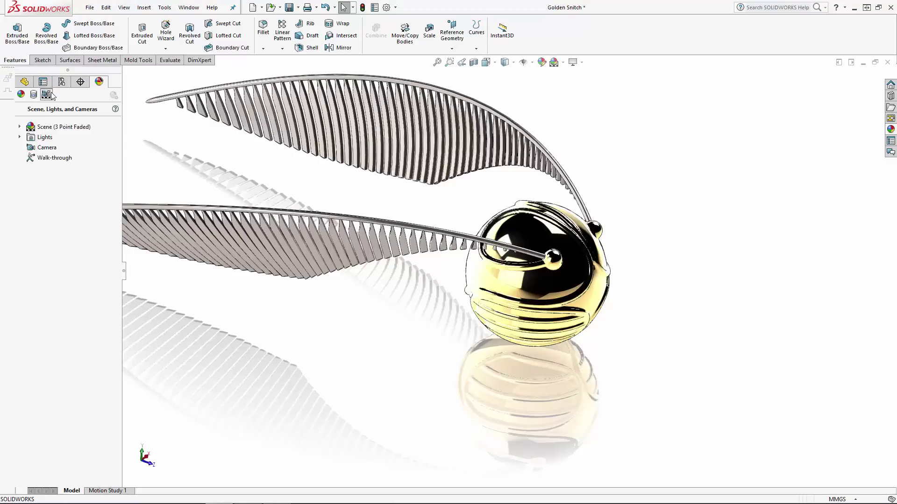
pyautogui.doubleClick(59, 126)
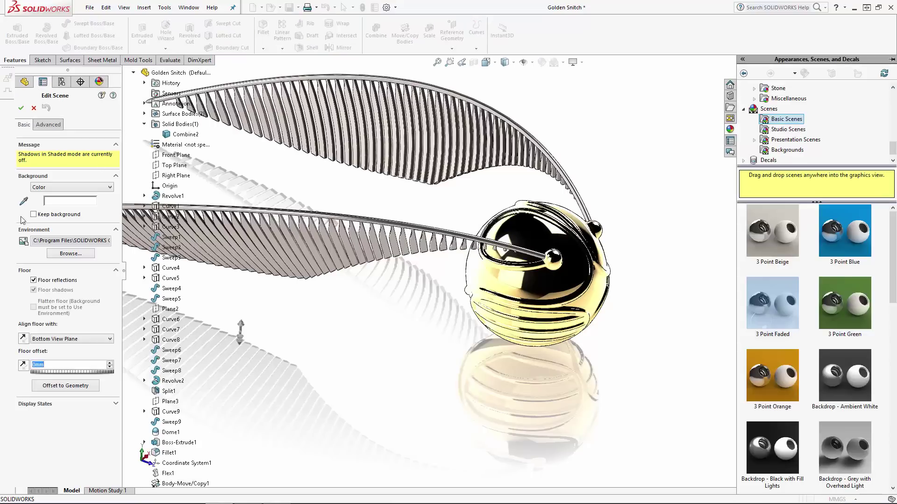
pyautogui.click(84, 254)
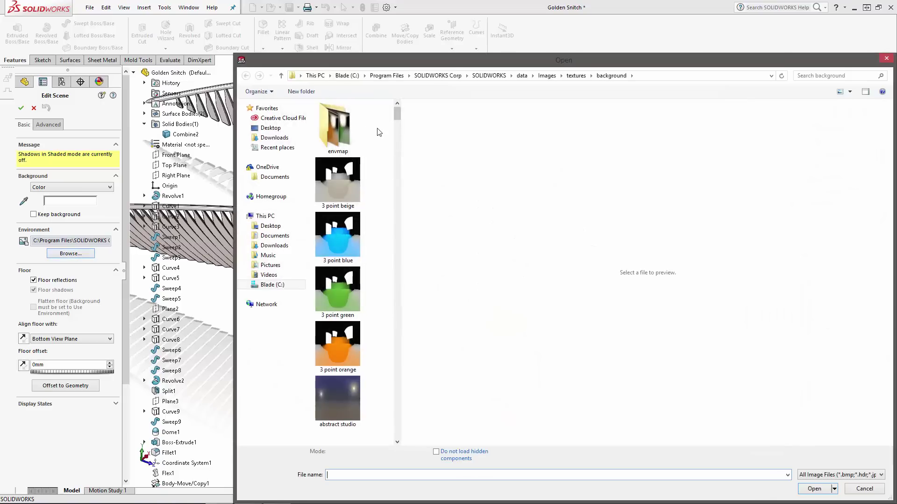
pyautogui.click(270, 127)
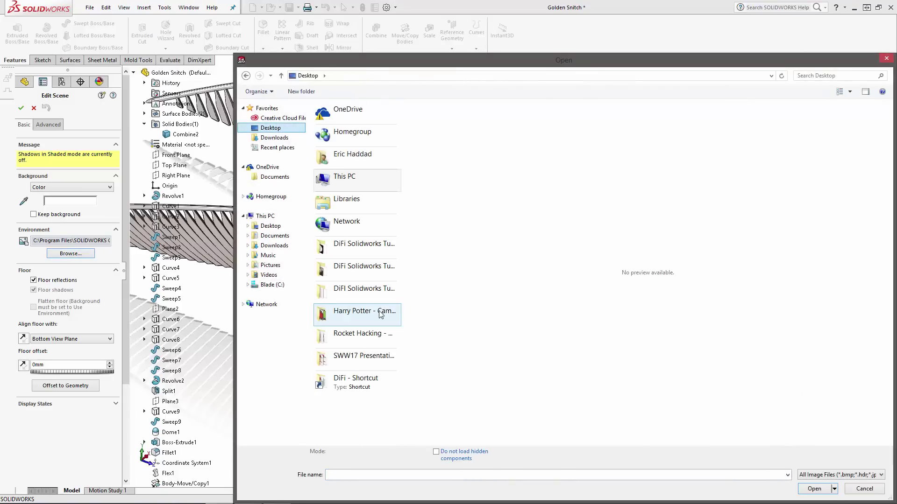
pyautogui.moveTo(401, 314); pyautogui.dragTo(530, 315)
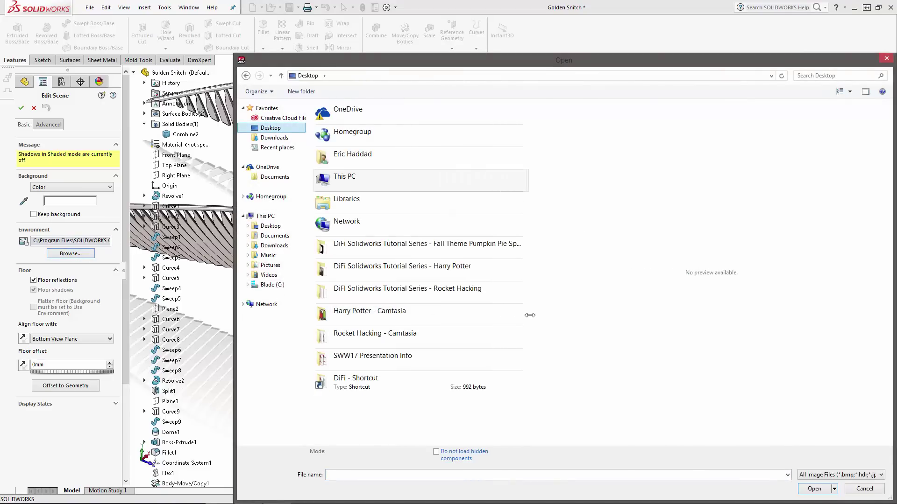
pyautogui.doubleClick(464, 268)
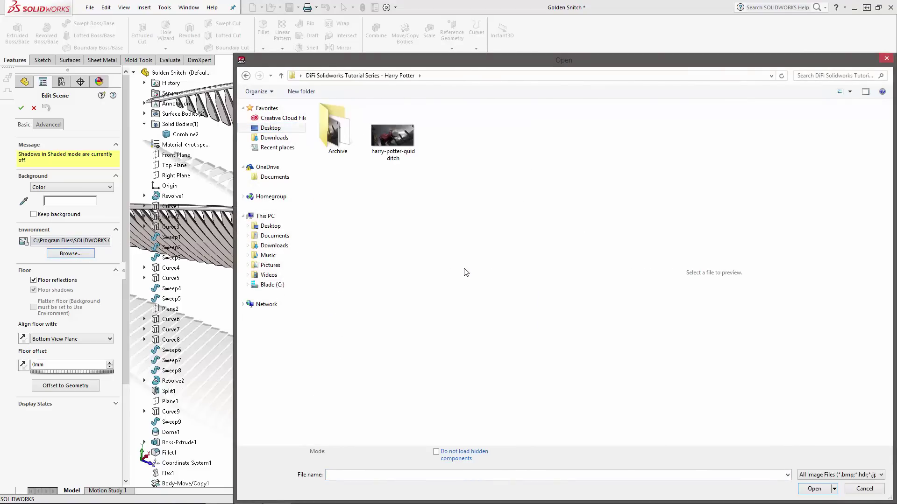
pyautogui.click(408, 143)
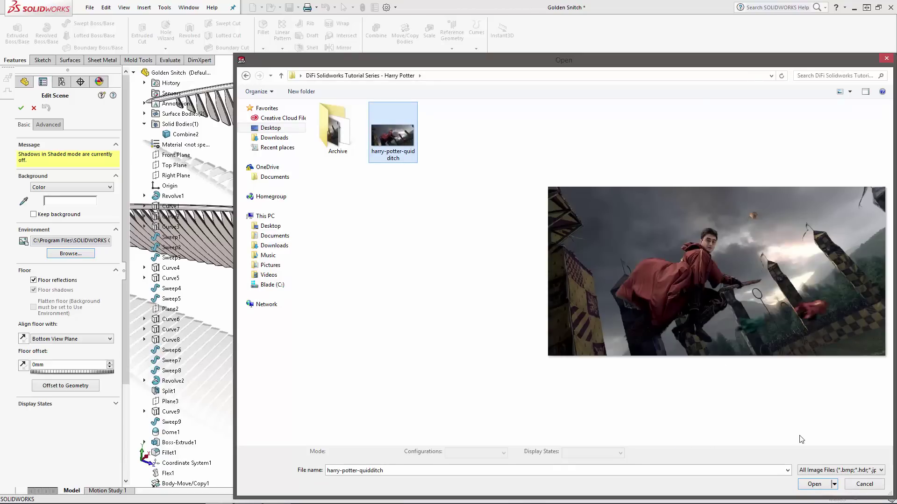
pyautogui.click(813, 484)
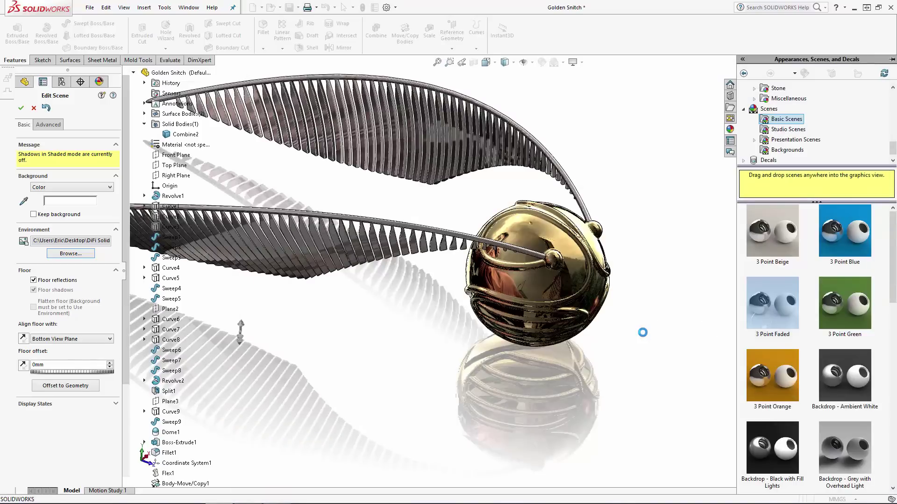
# Rotate the environment image to 46.8deg in the Advanced settings and apply the scene.
pyautogui.click(53, 125)
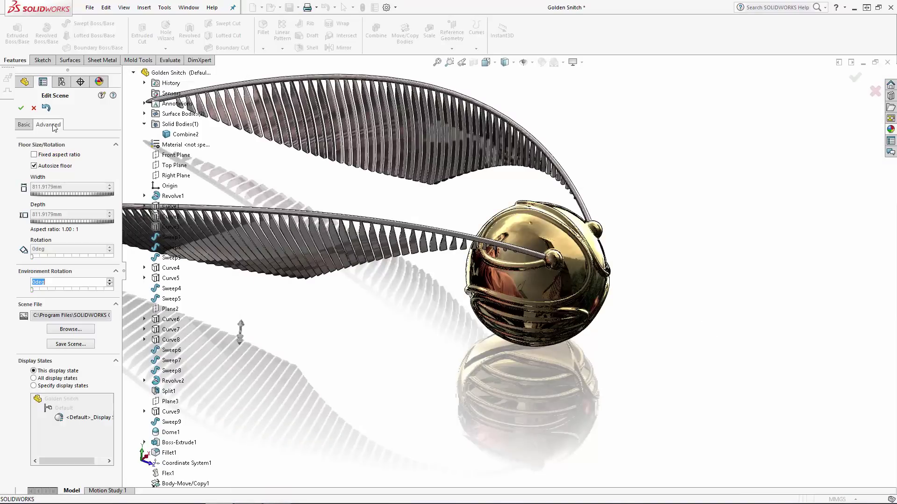
pyautogui.moveTo(32, 290); pyautogui.dragTo(103, 291)
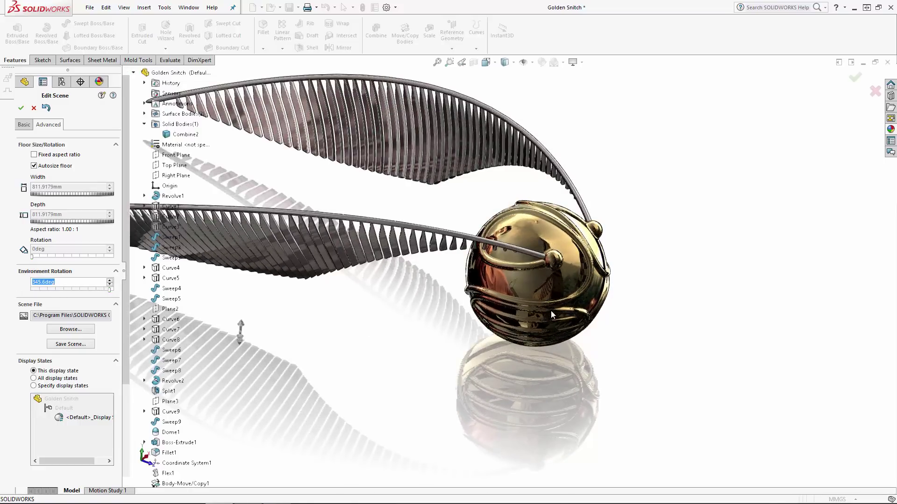
pyautogui.press('Return')
pyautogui.scroll(3, 577, 366)
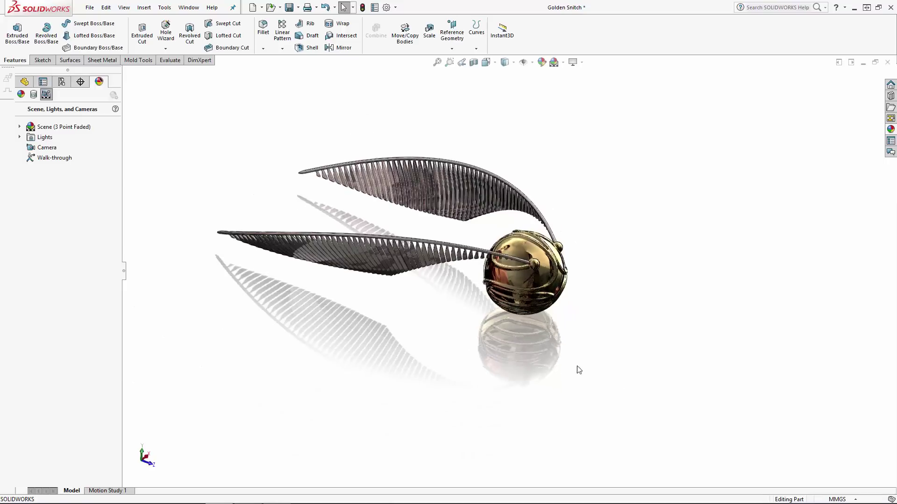
pyautogui.moveTo(576, 365); pyautogui.dragTo(701, 369, button='middle')
pyautogui.scroll(-5, 353, 268)
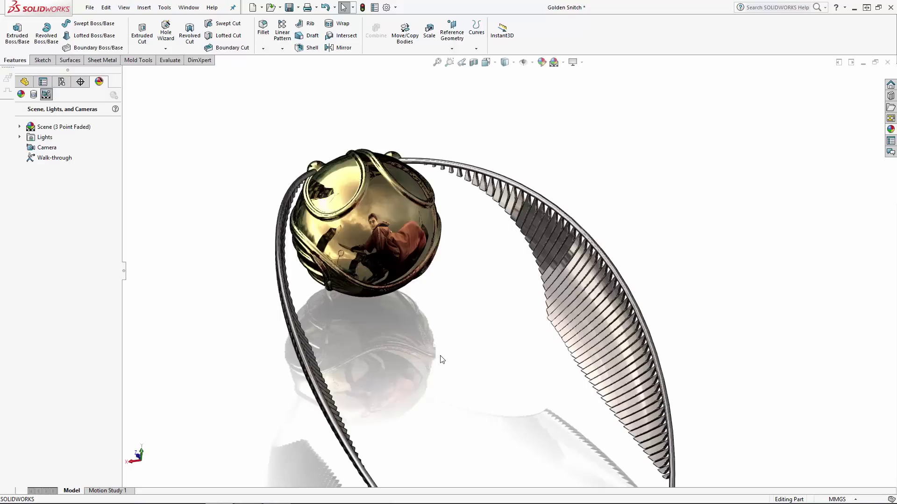
pyautogui.scroll(3, 441, 359)
pyautogui.moveTo(443, 369); pyautogui.dragTo(558, 369, button='middle')
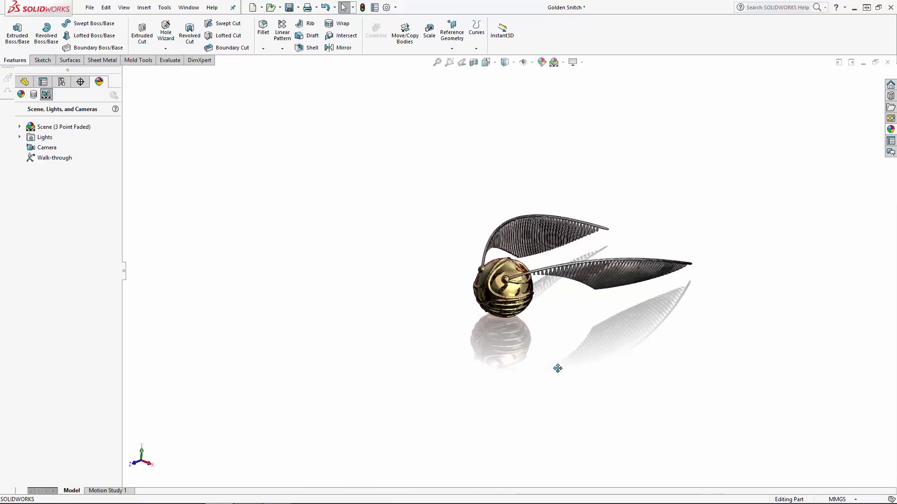
pyautogui.scroll(-2, 640, 368)
pyautogui.scroll(-2, 640, 368)
pyautogui.keyDown('ctrl'); pyautogui.moveTo(640, 360); pyautogui.dragTo(581, 332, button='middle'); pyautogui.keyUp('ctrl')
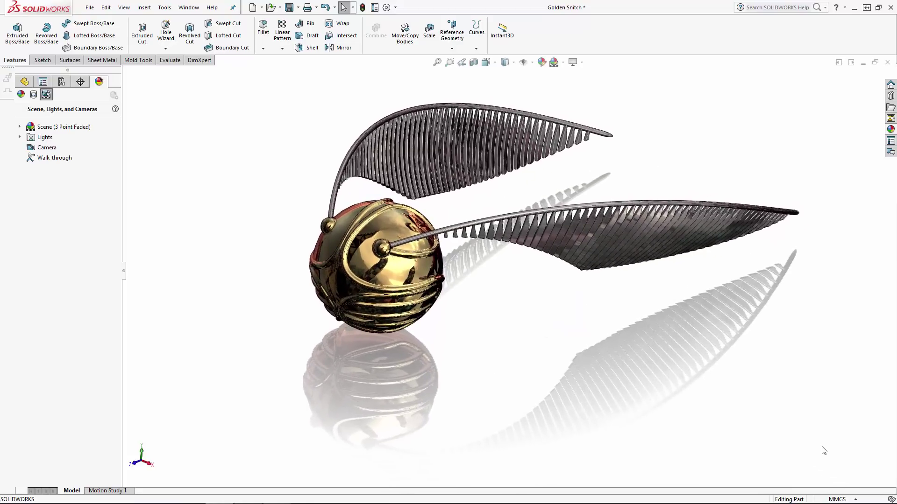